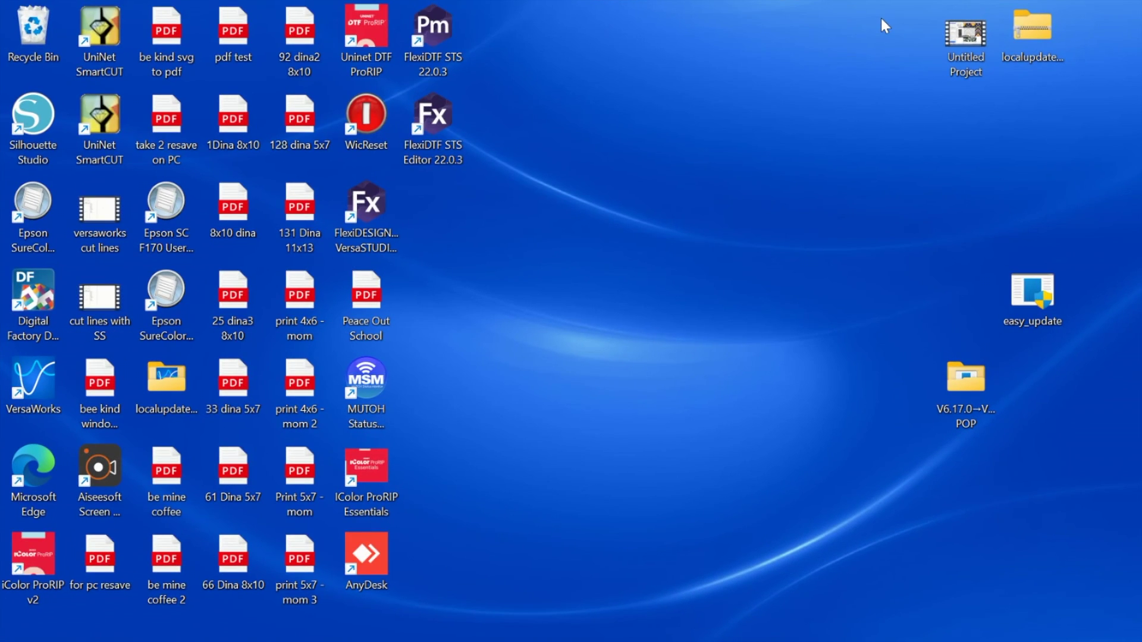
Launch MUTOH Status Monitor, move its window down, then launch FlexiDTF STS 22.0.3
left_click(369, 391)
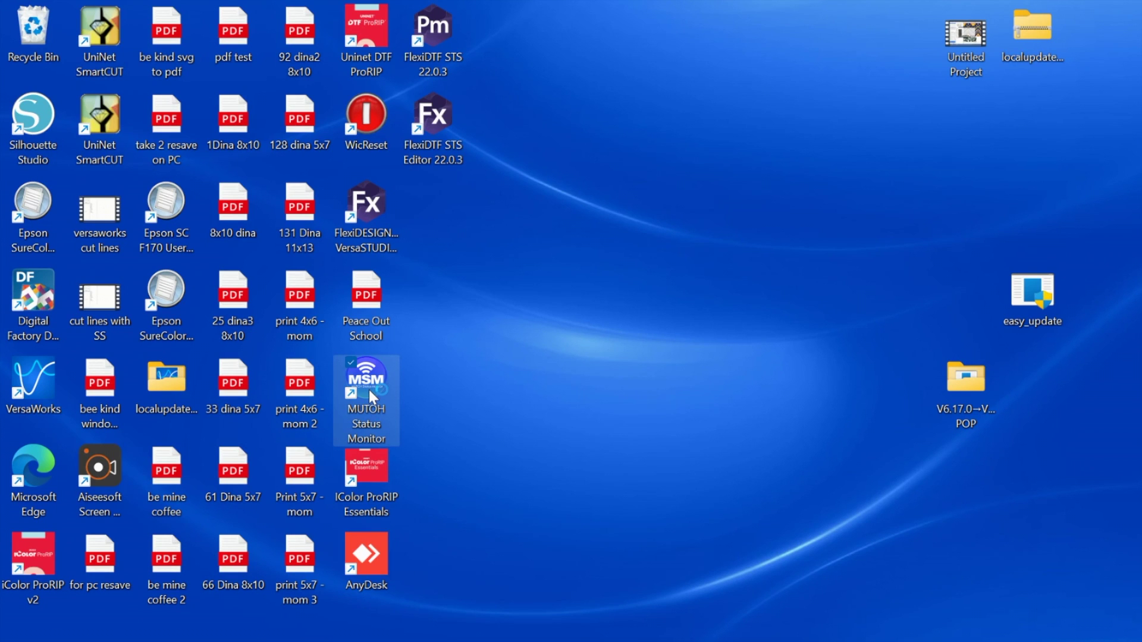
double_click(369, 390)
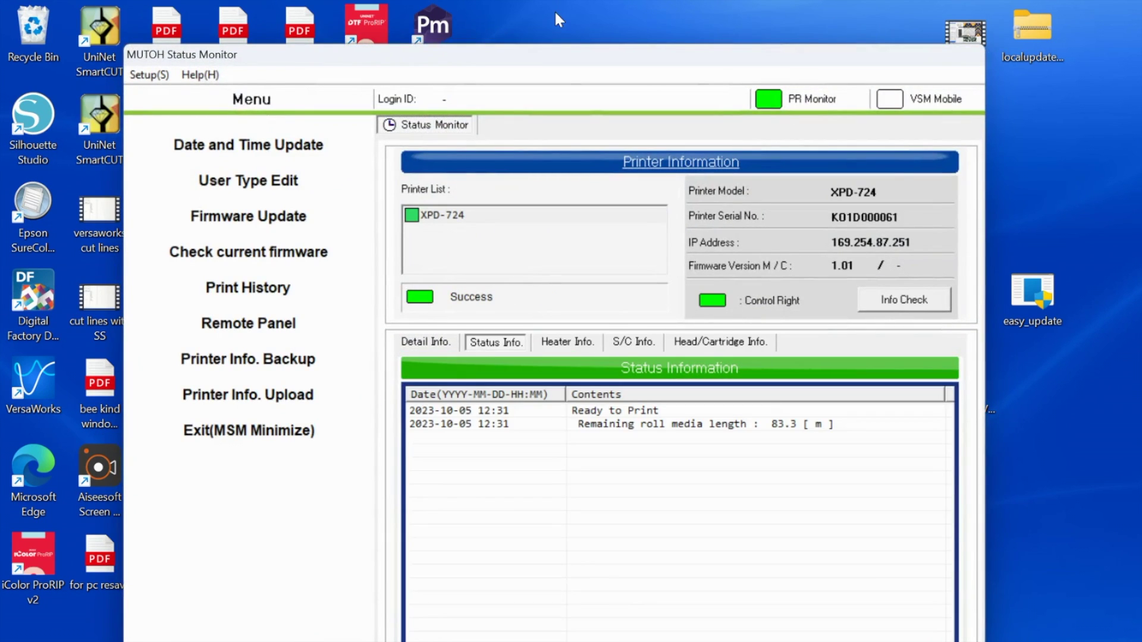
left_click_drag(541, 56, 527, 207)
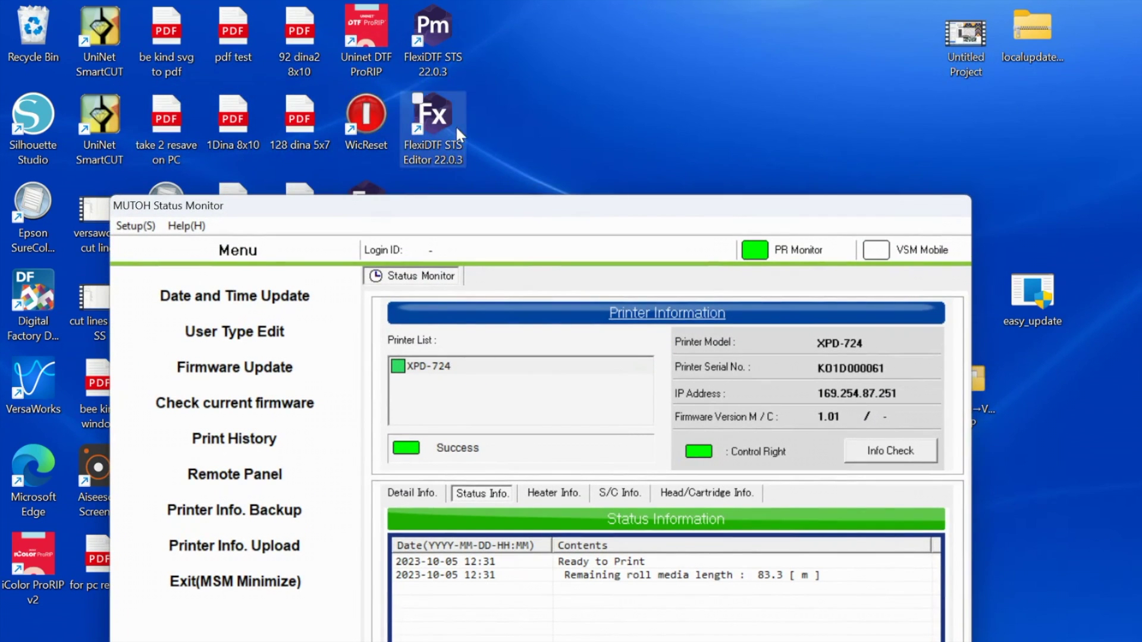
left_click(432, 38)
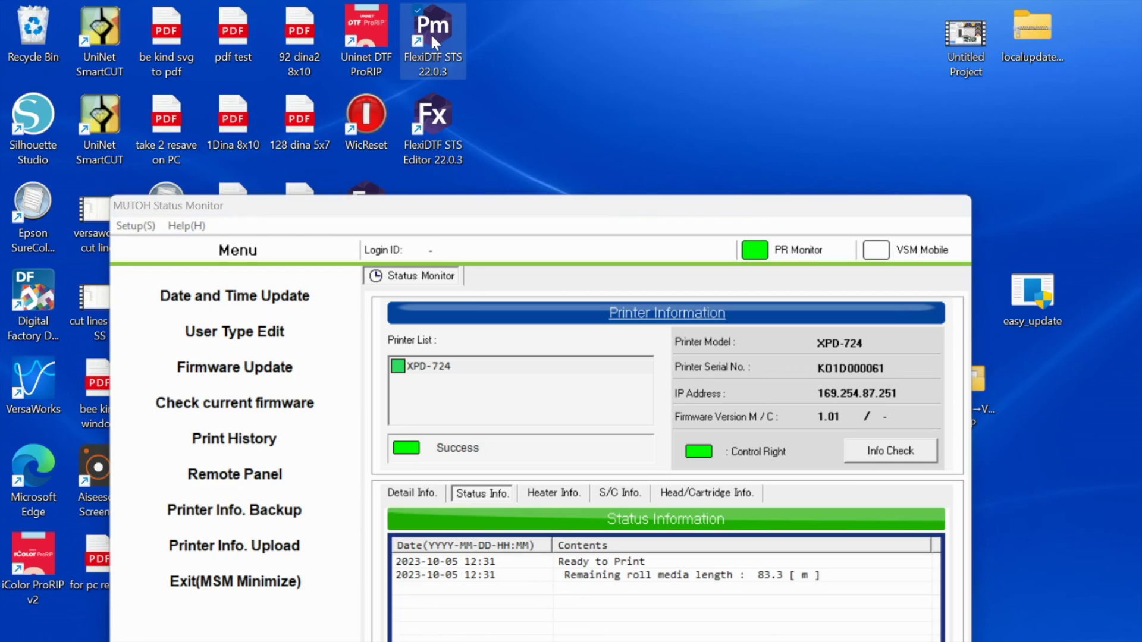
double_click(430, 33)
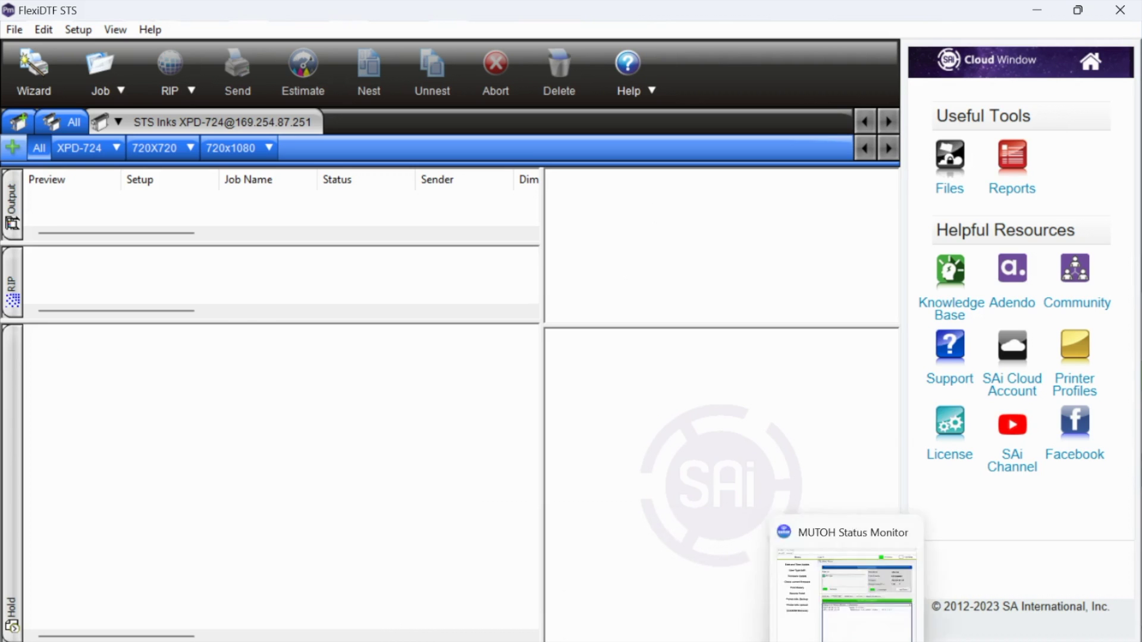
Bring MUTOH Status Monitor back over FlexiDTF STS and move it up and left
left_click(849, 639)
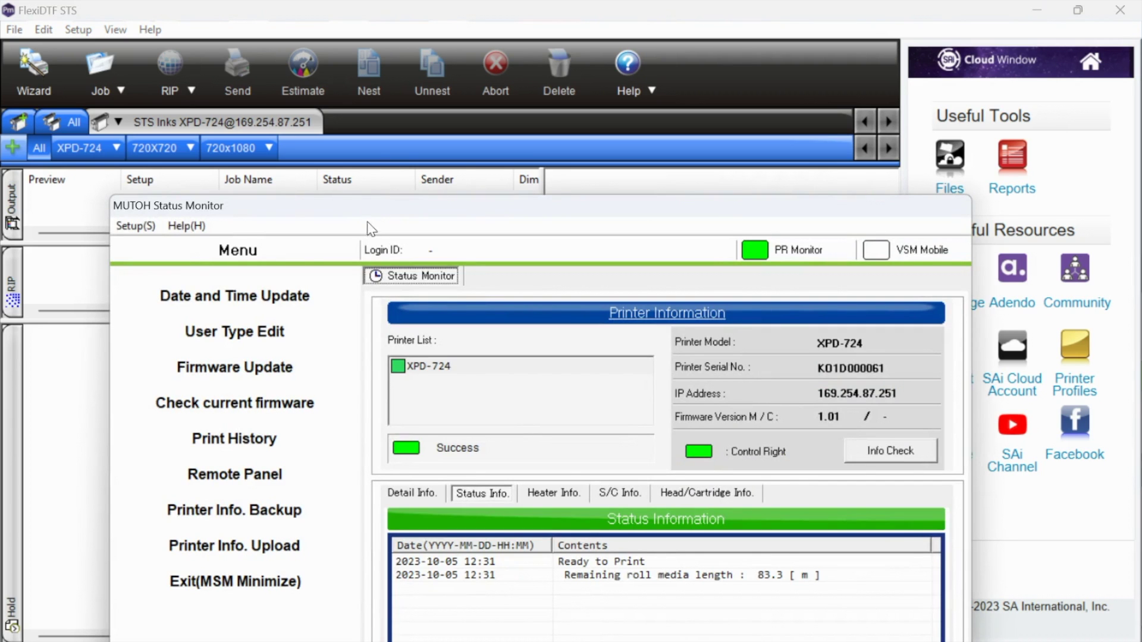
left_click_drag(368, 199, 314, 19)
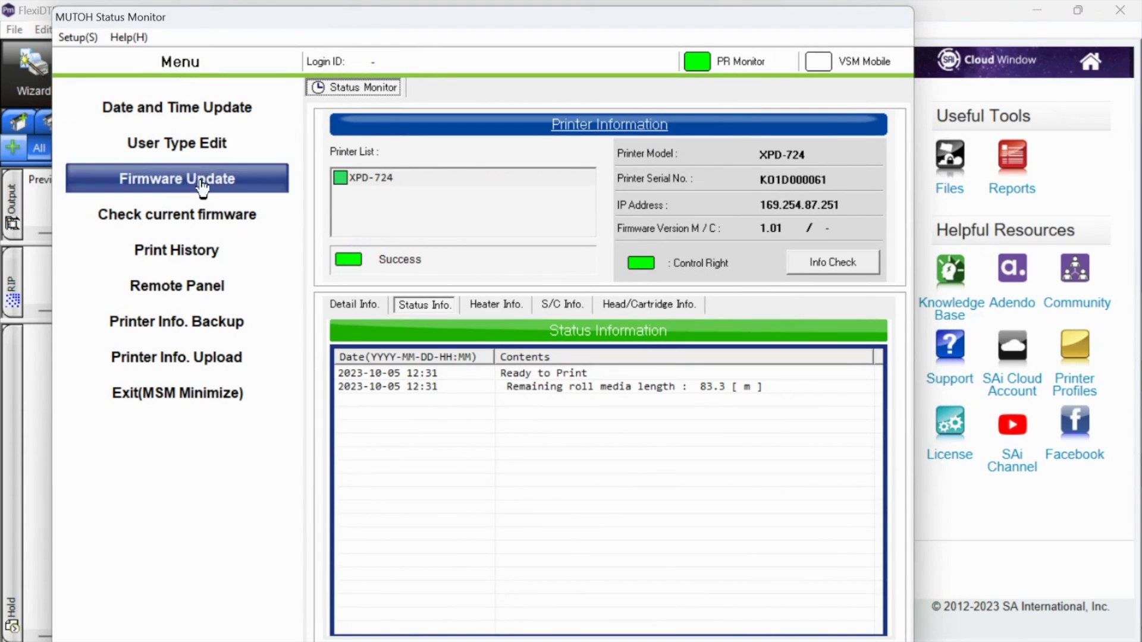
Review the XPD-724 remote panel status and ink levels, then minimize the Status Monitor
left_click(189, 288)
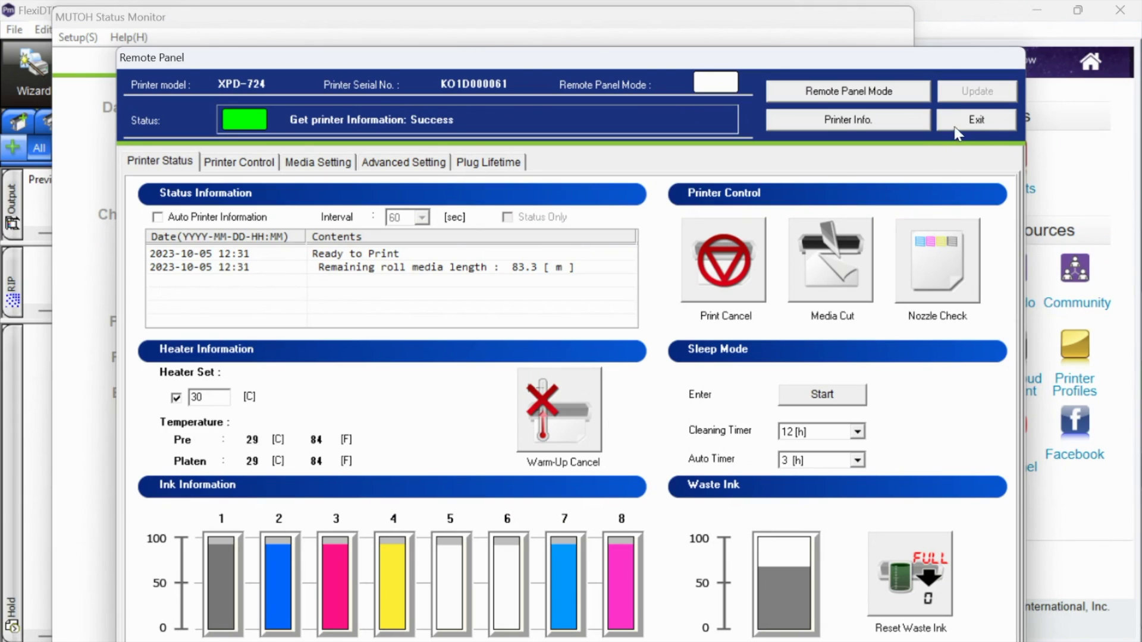
left_click(970, 119)
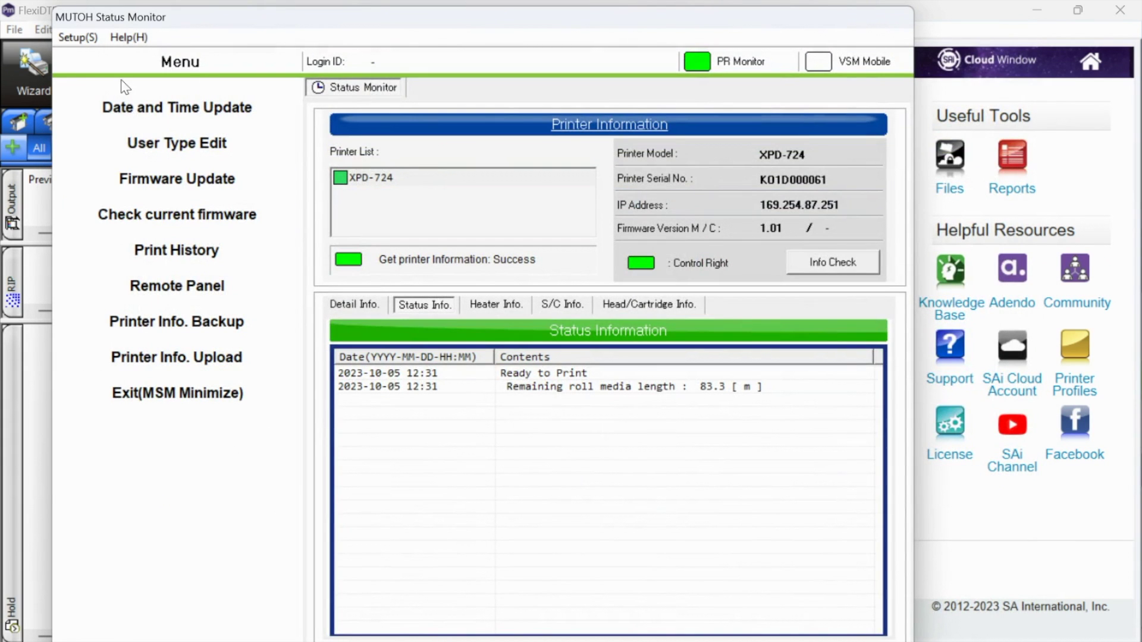
left_click(150, 290)
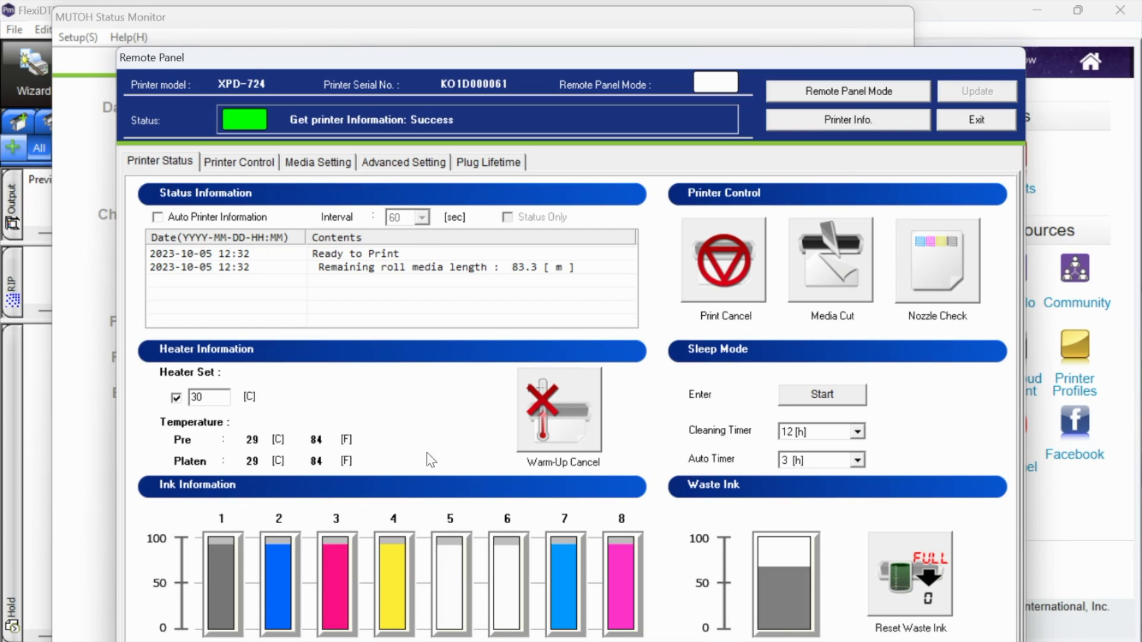
left_click(36, 380)
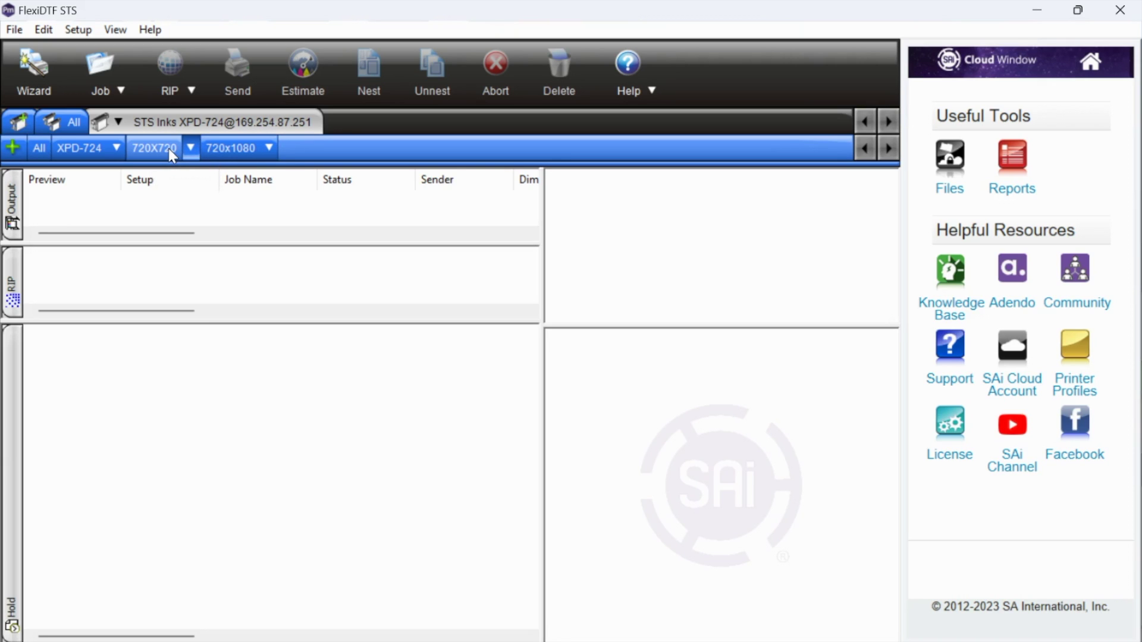
Add the WP1064 thankful pumpkins PNG from Downloads as a new held job
left_click(104, 82)
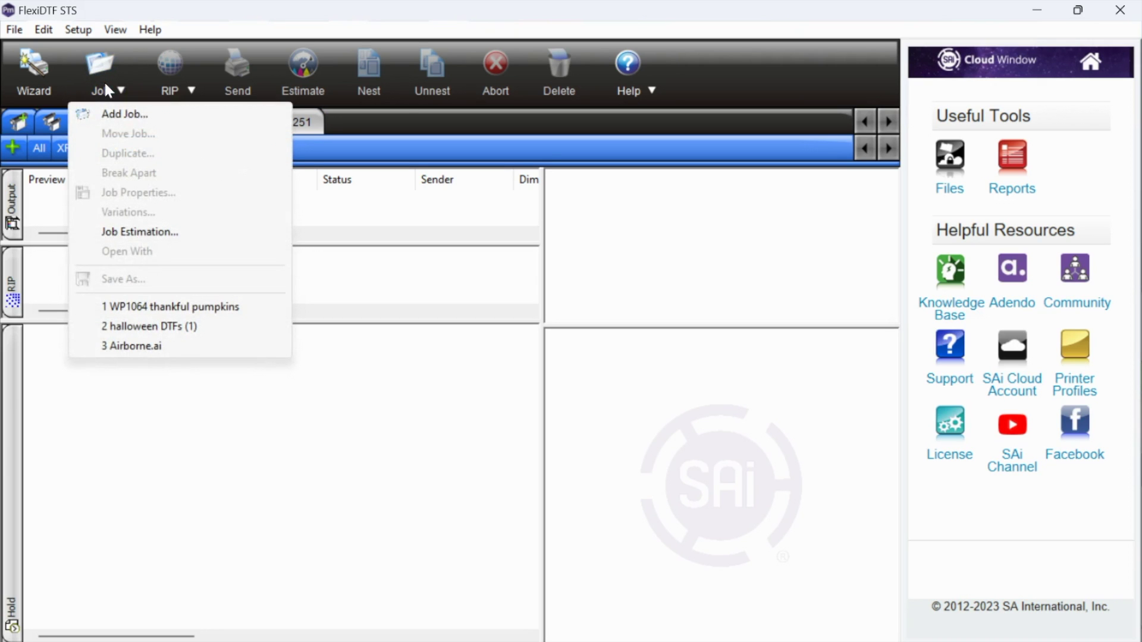
left_click(111, 113)
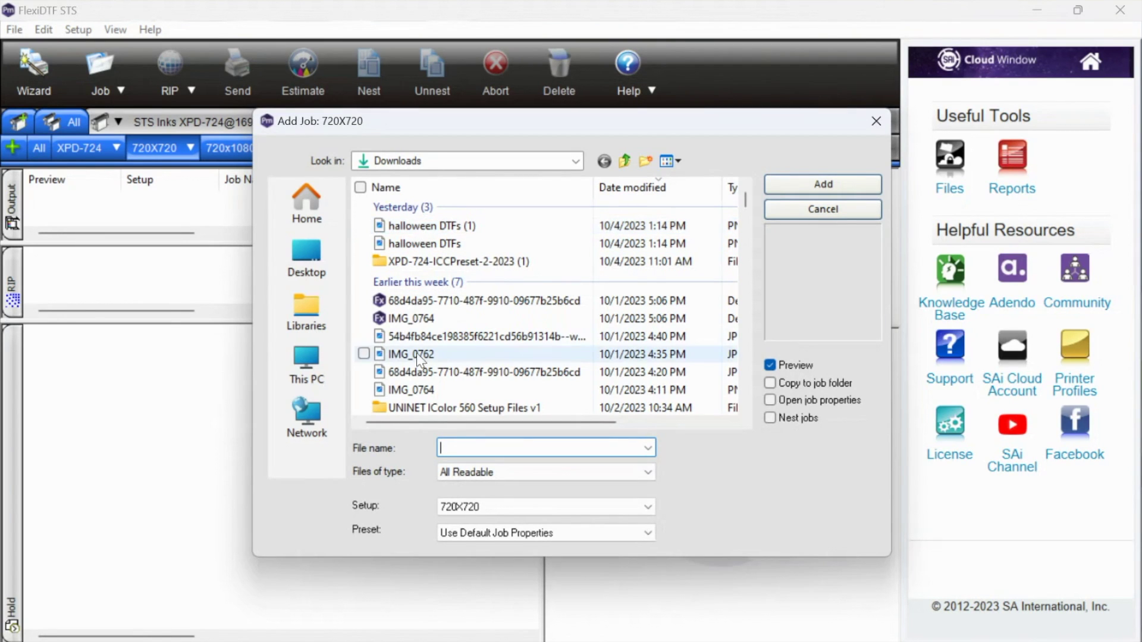
scroll(417, 363, "down", 1)
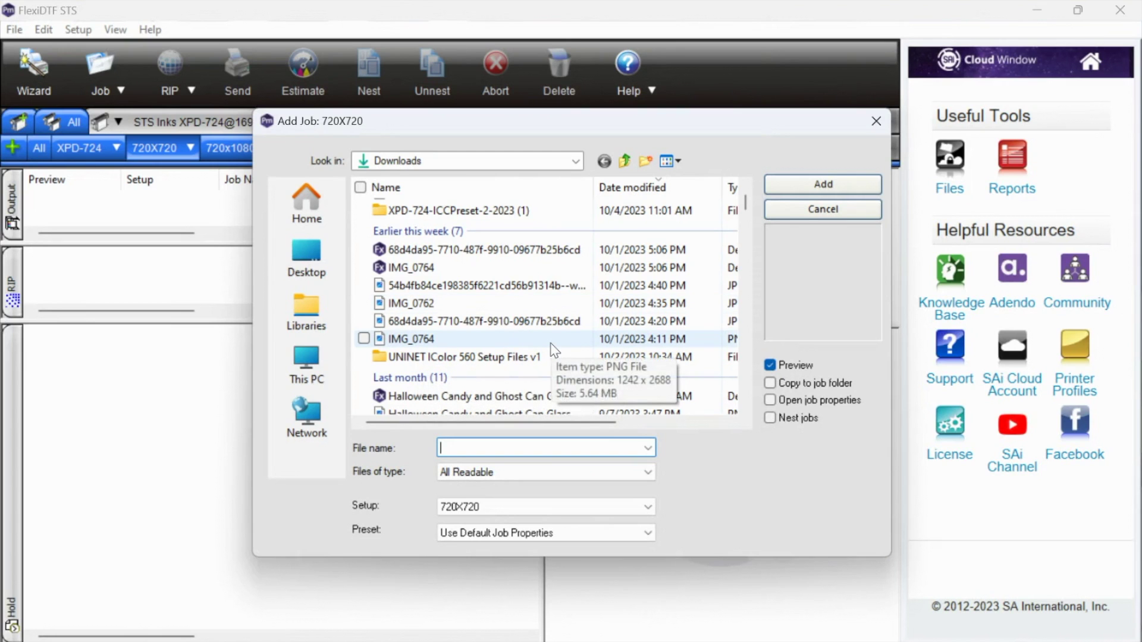
scroll(493, 332, "down", 1)
scroll(494, 331, "down", 1)
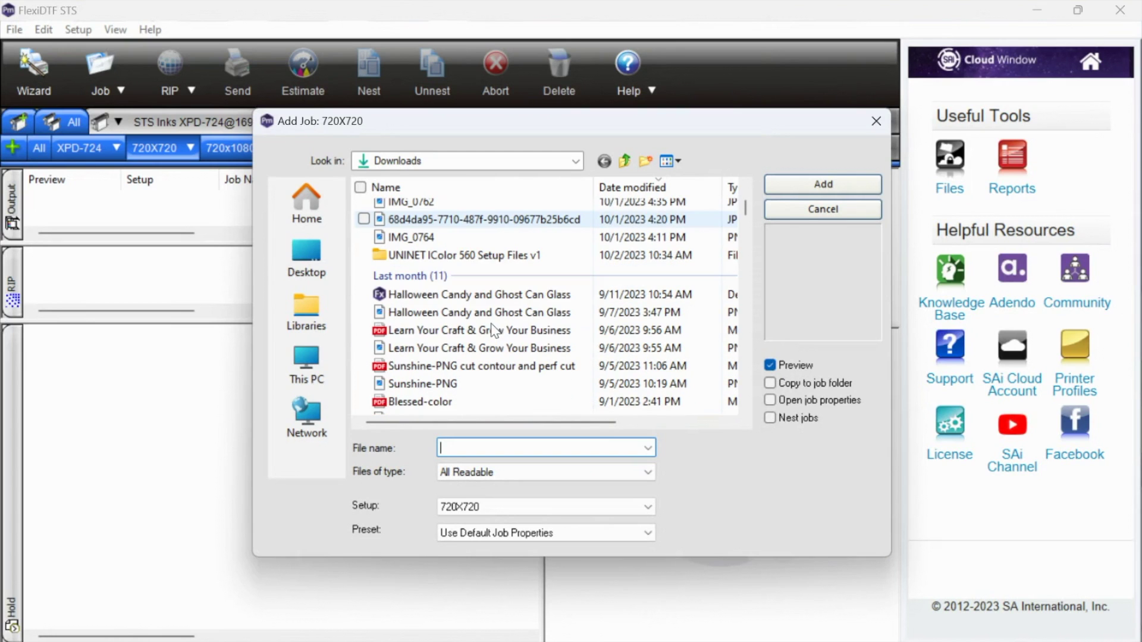
scroll(493, 331, "down", 1)
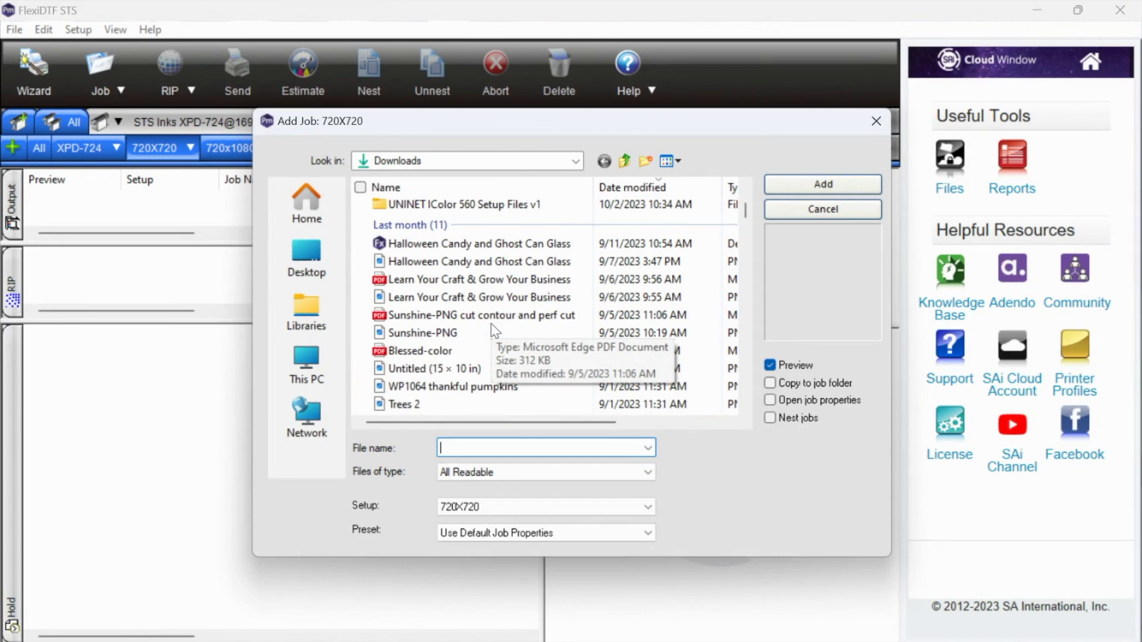
scroll(493, 332, "down", 1)
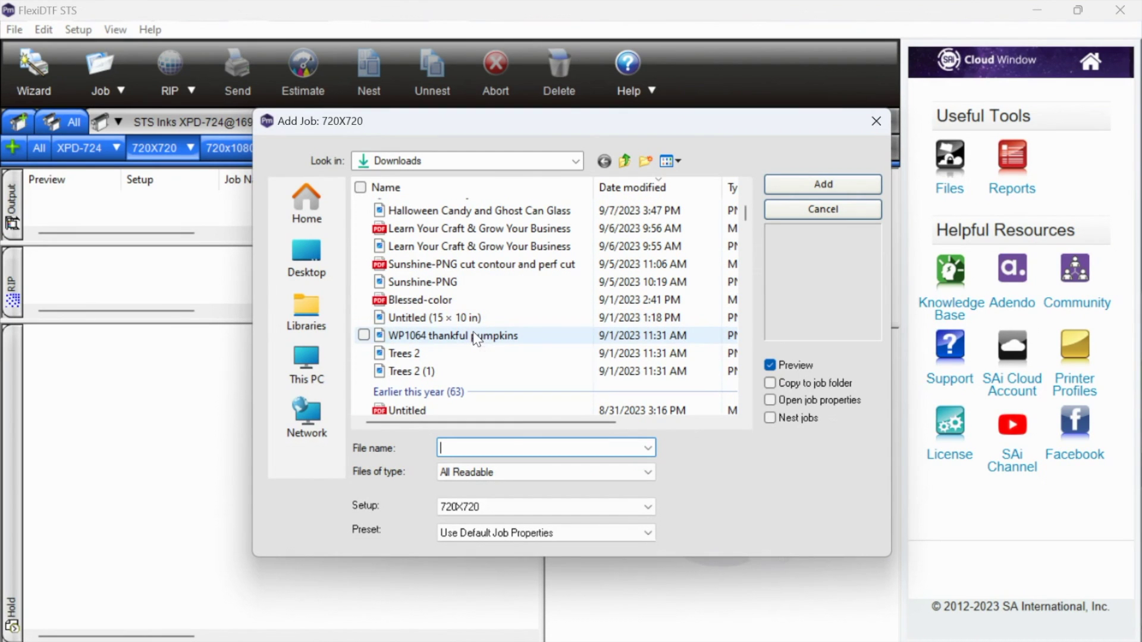
left_click(475, 337)
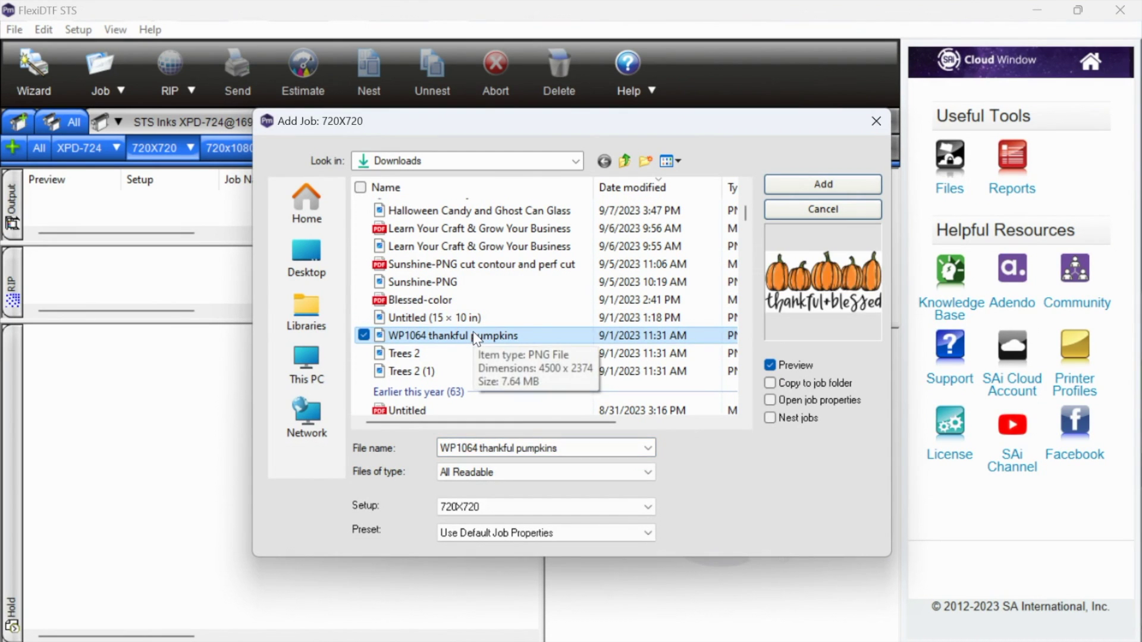
left_click(804, 187)
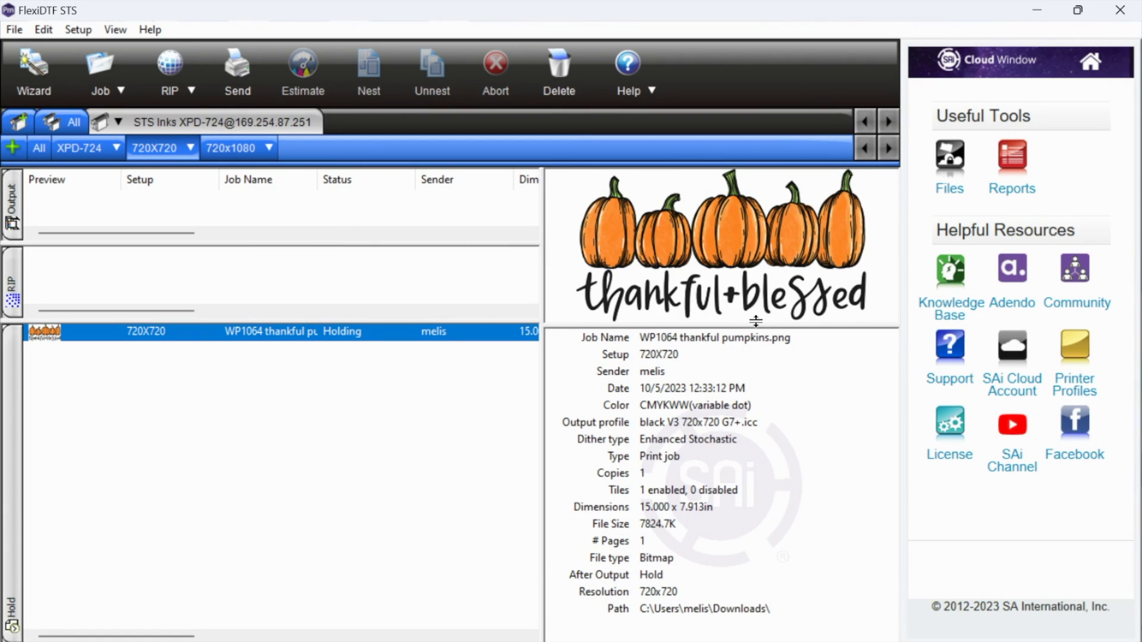
double_click(469, 334)
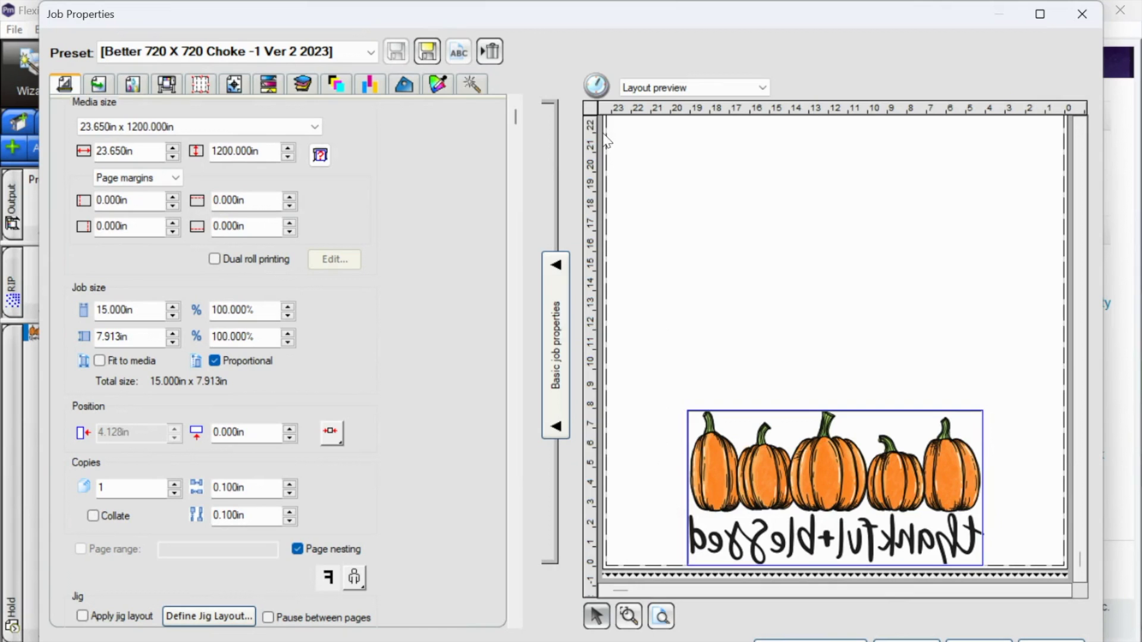
Scale the pumpkin job proportionally to 9 in wide (4.748 in tall) and set 2 copies
left_click(708, 442)
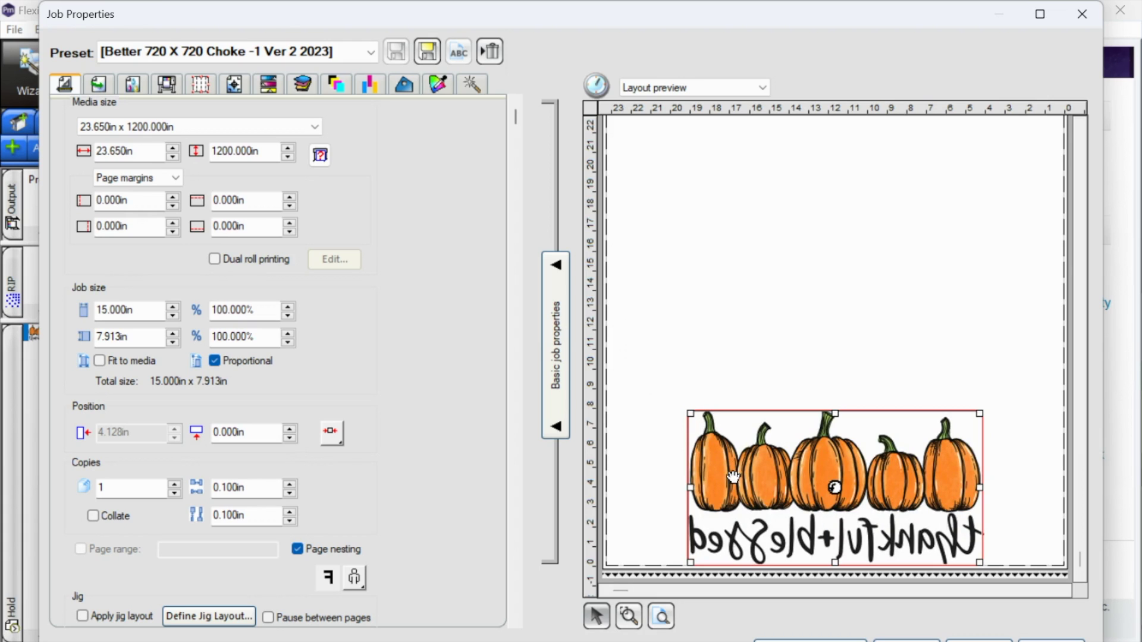
left_click(717, 361)
left_click(704, 447)
left_click_drag(981, 414, 925, 484)
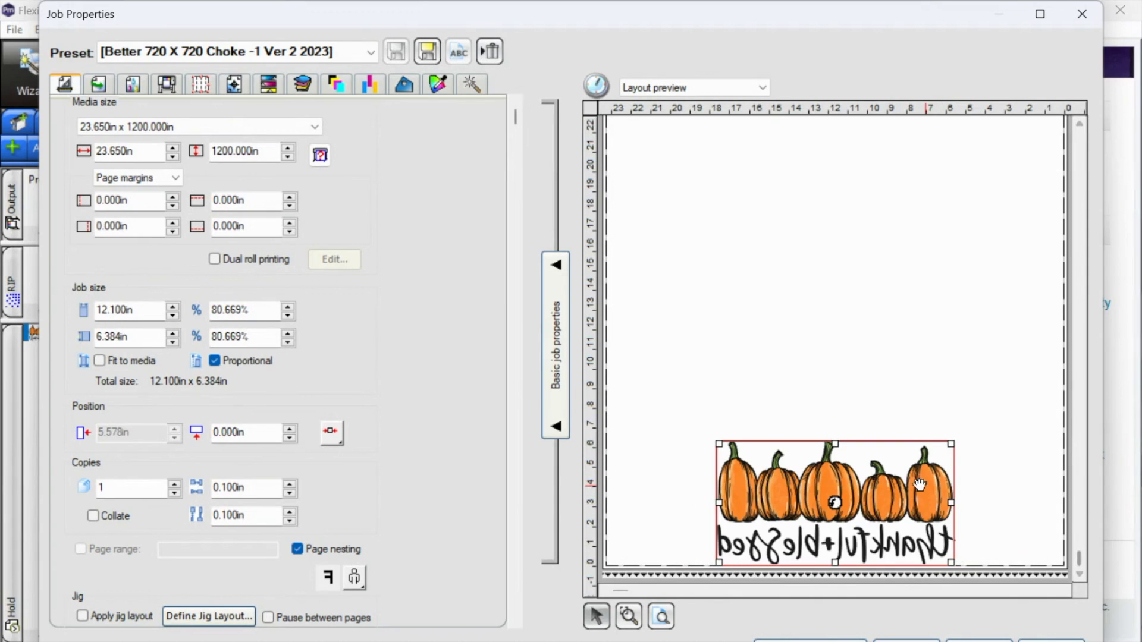
mouse_move(951, 443)
left_mouse_down()
mouse_move(918, 476)
mouse_move(962, 447)
left_mouse_up()
double_click(122, 308)
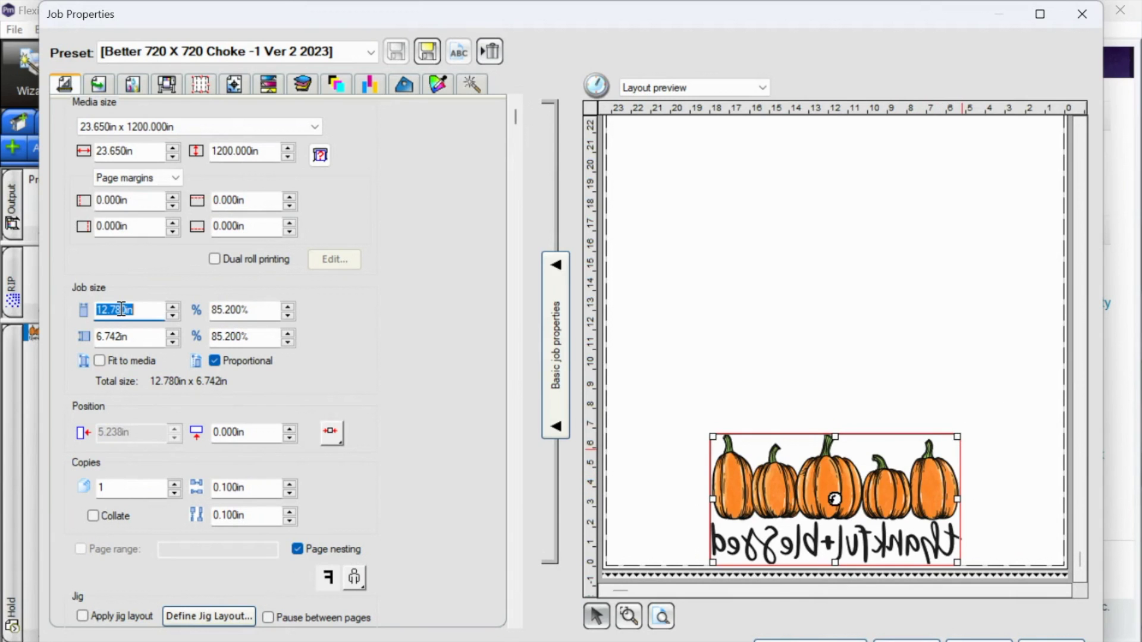
type("9")
key("Return")
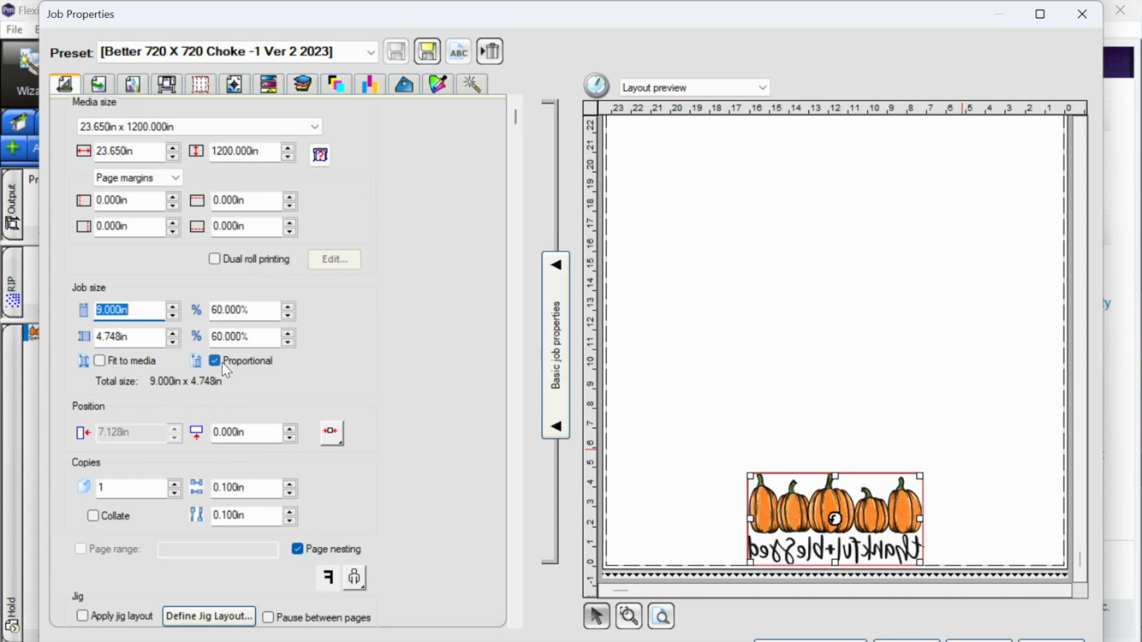
left_click(172, 483)
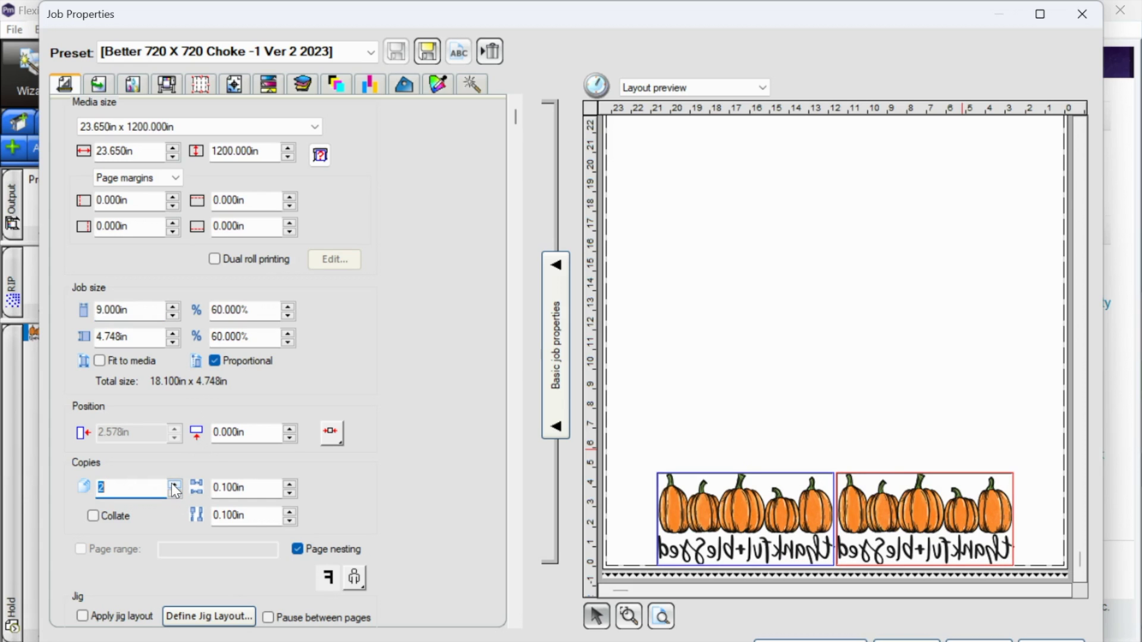
Keep 2 copies spaced 0.600 in apart and view the job's general settings
left_click(174, 493)
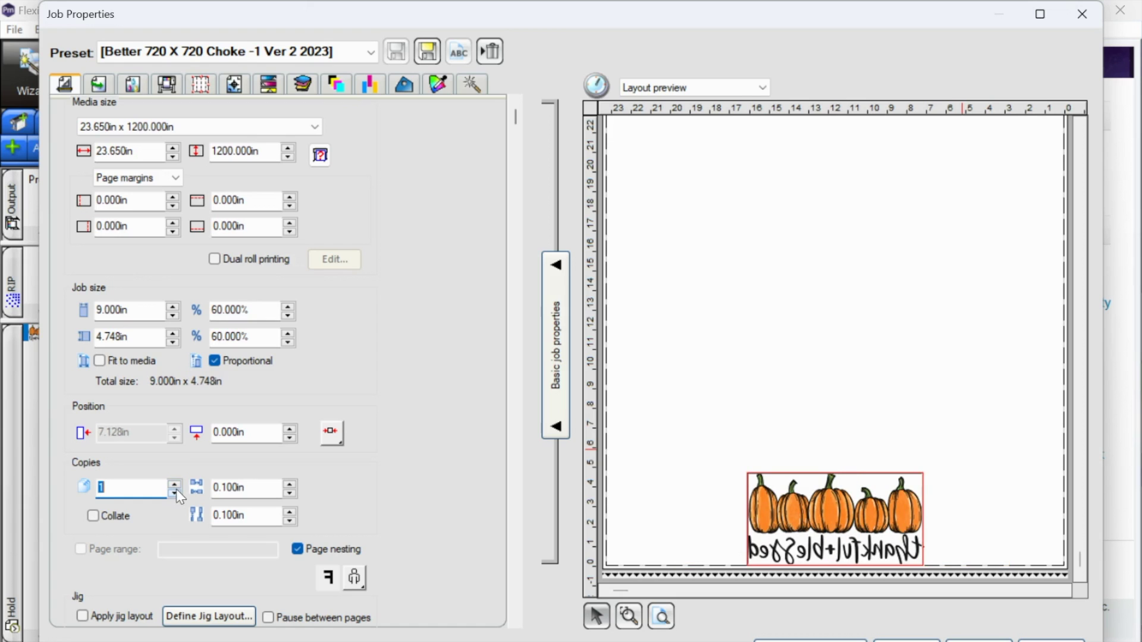
left_click(175, 485)
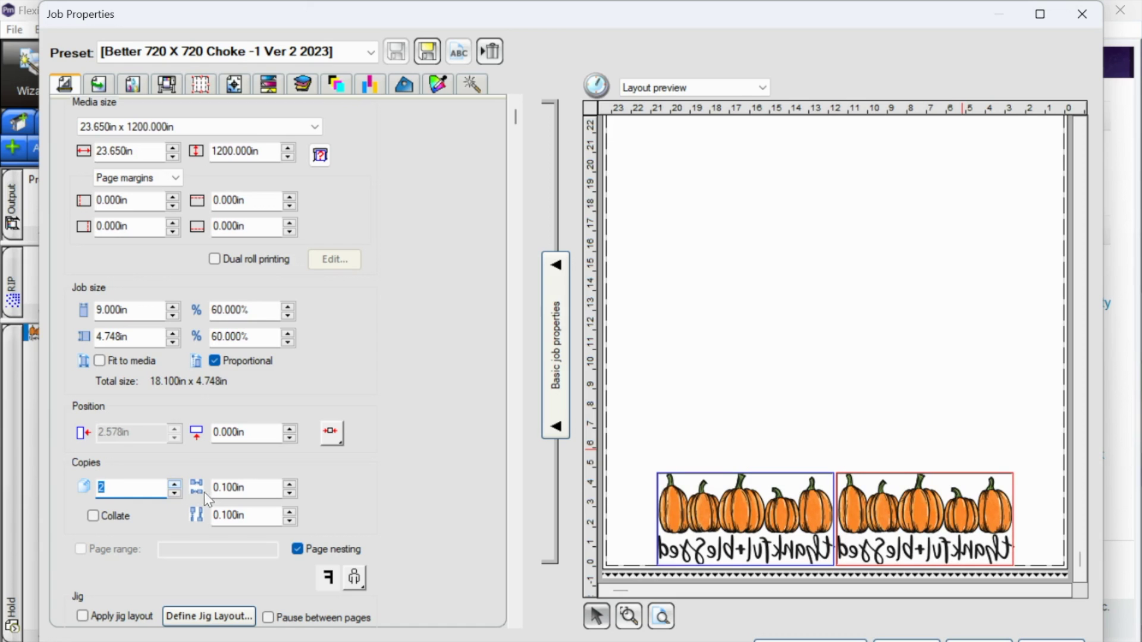
left_click(290, 485)
left_click(290, 485)
left_click(290, 485)
left_click(290, 485)
left_click(290, 485)
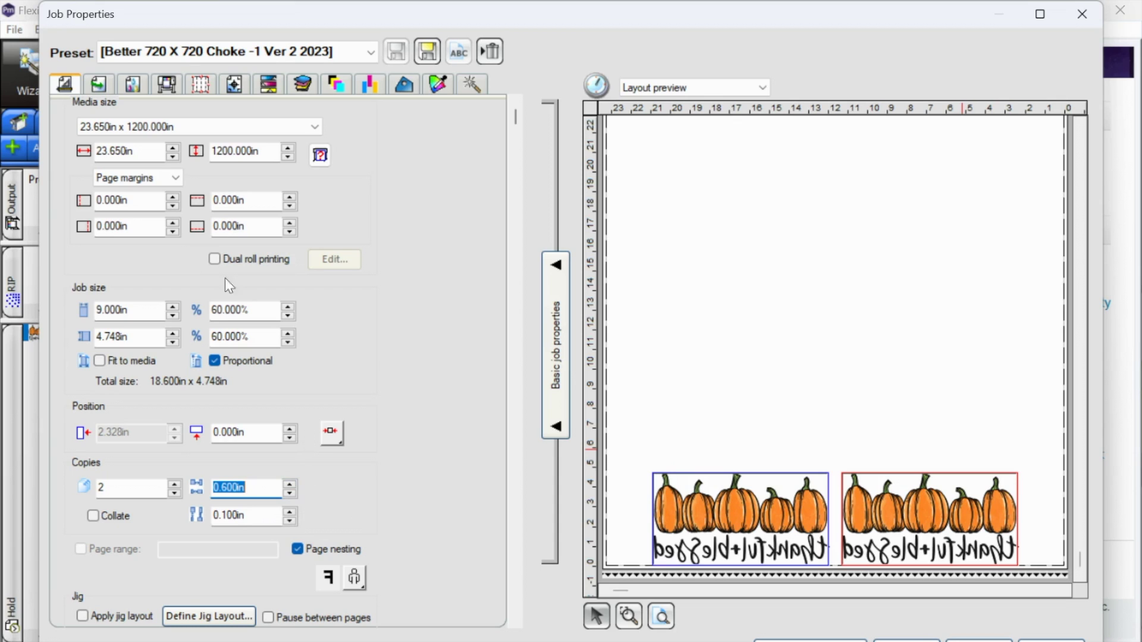
left_click(99, 87)
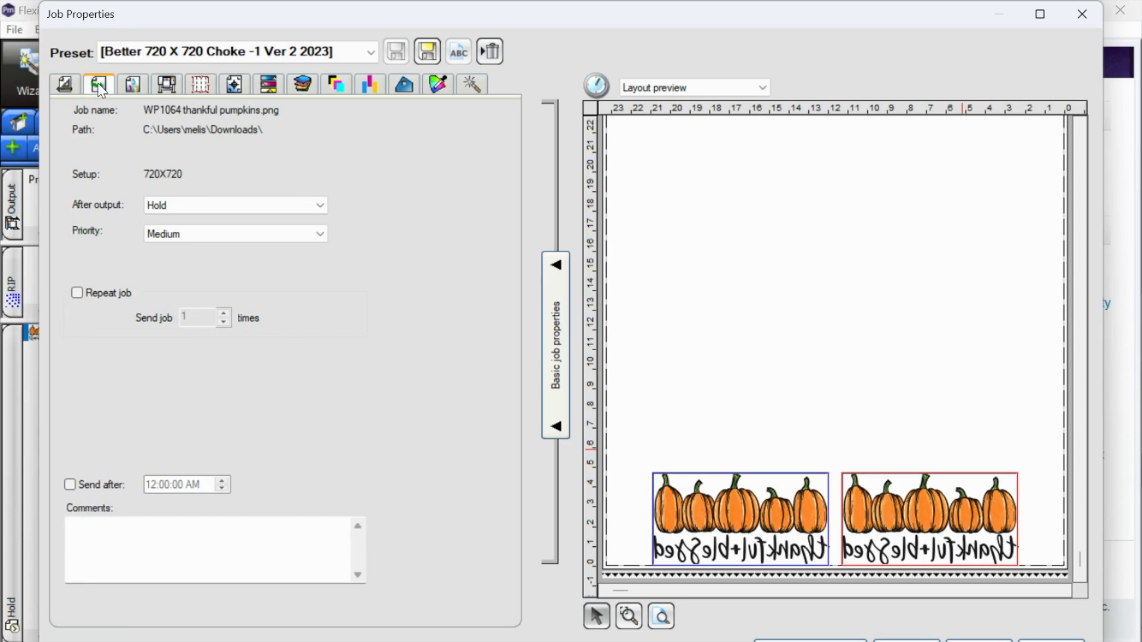
Check colour management and printer driver settings, keeping print direction Bidirectional
left_click(133, 85)
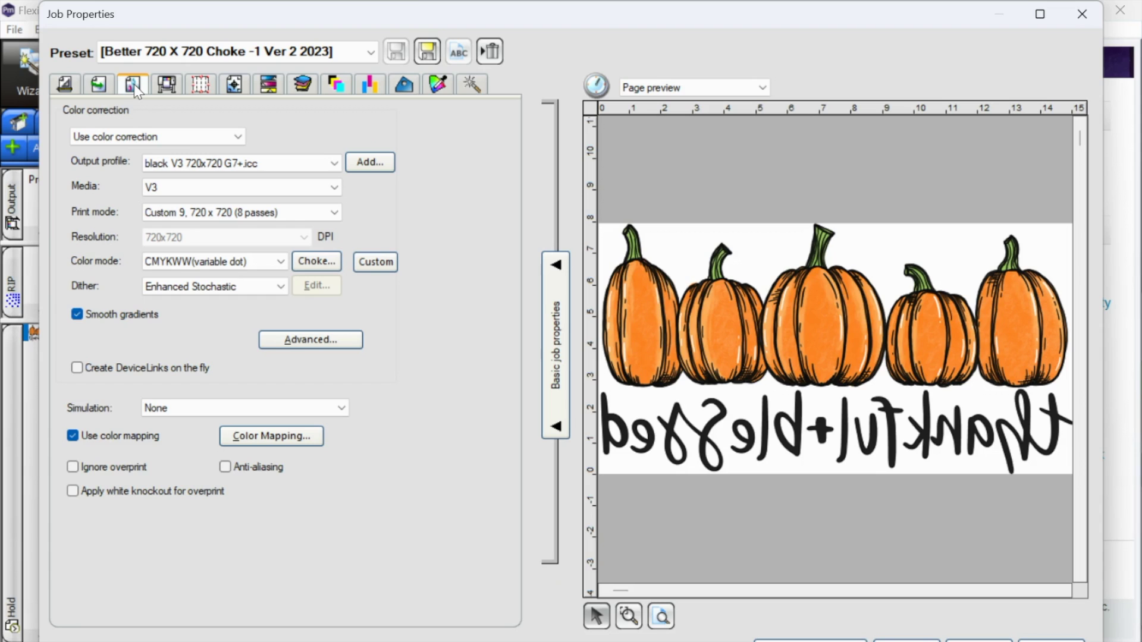
left_click(165, 86)
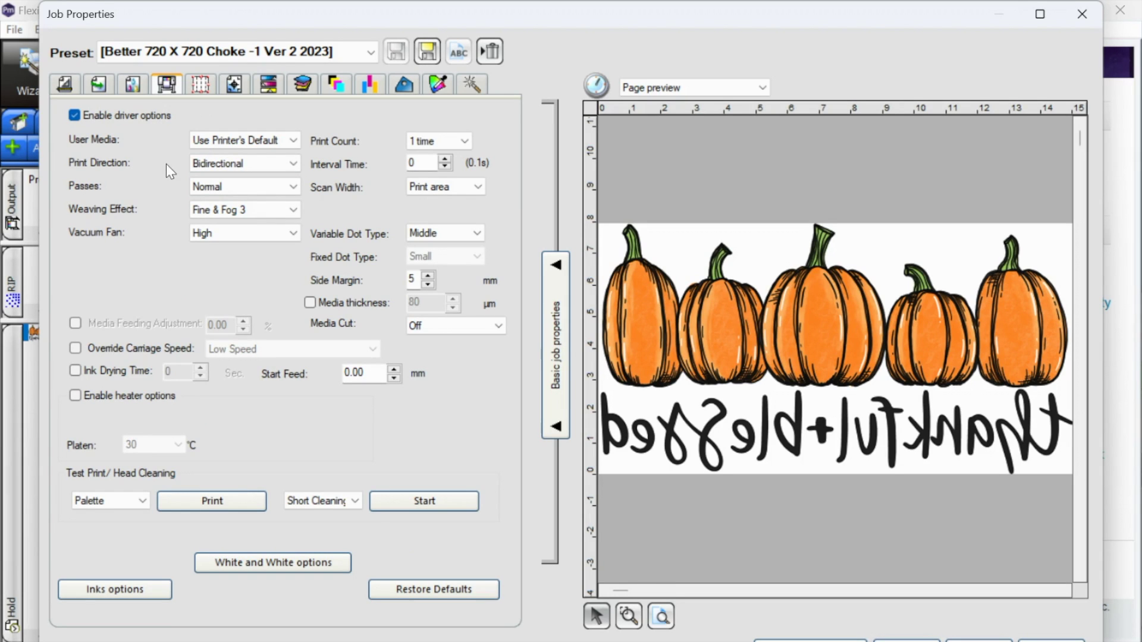
left_click(207, 171)
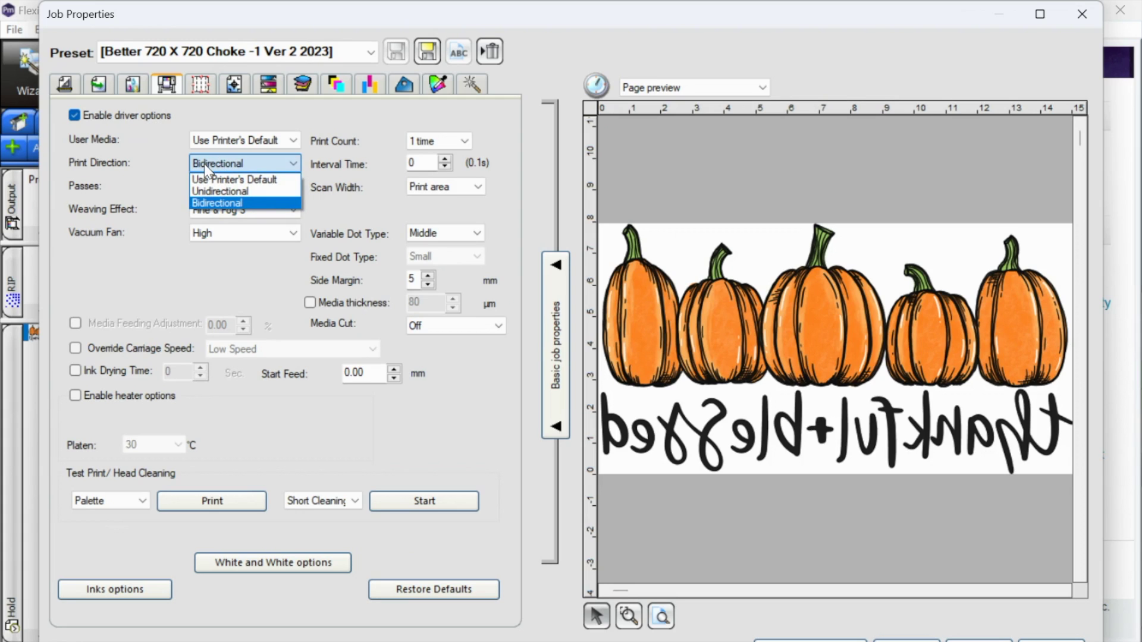
left_click(159, 254)
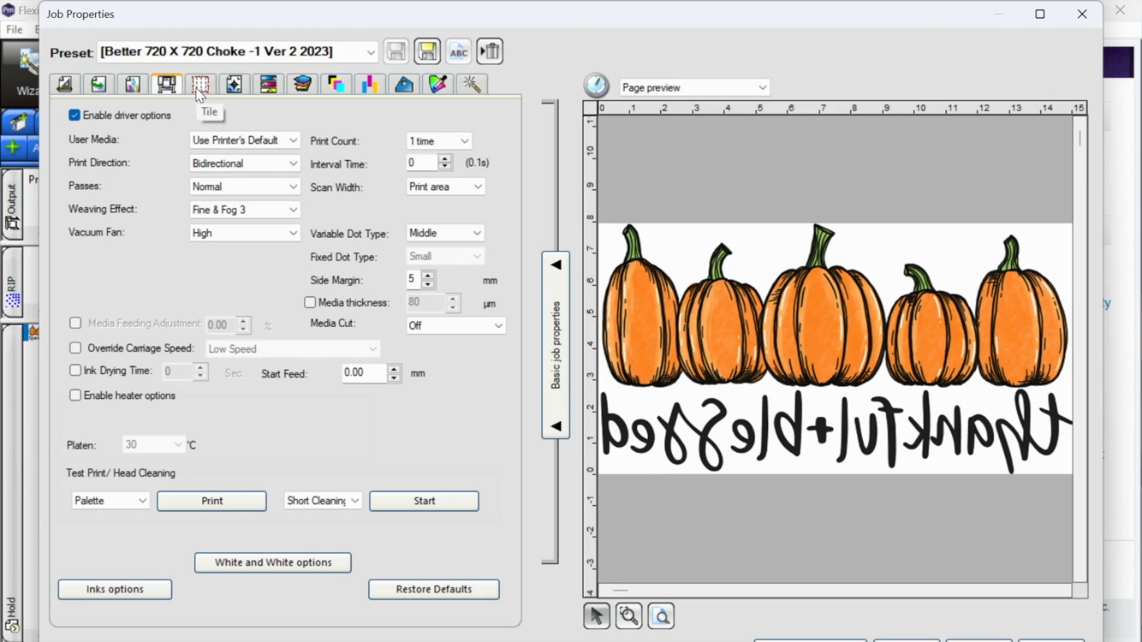
Review the Labels and Marks, Color Adjustment and Separations tabs, ending on Output Channel Preview
left_click(236, 87)
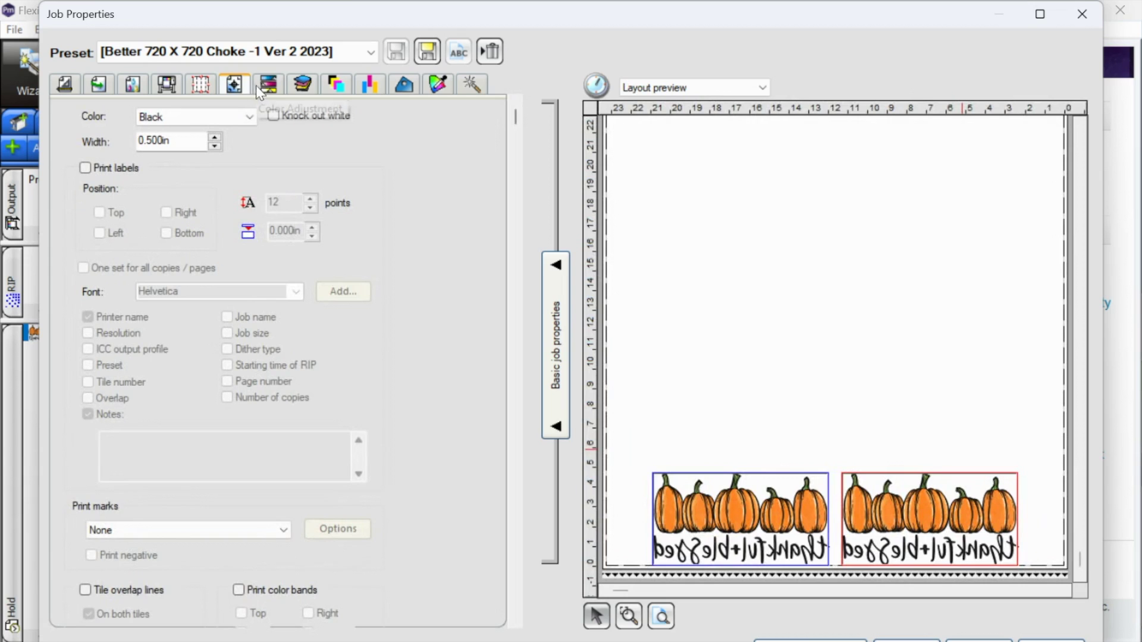
left_click(269, 89)
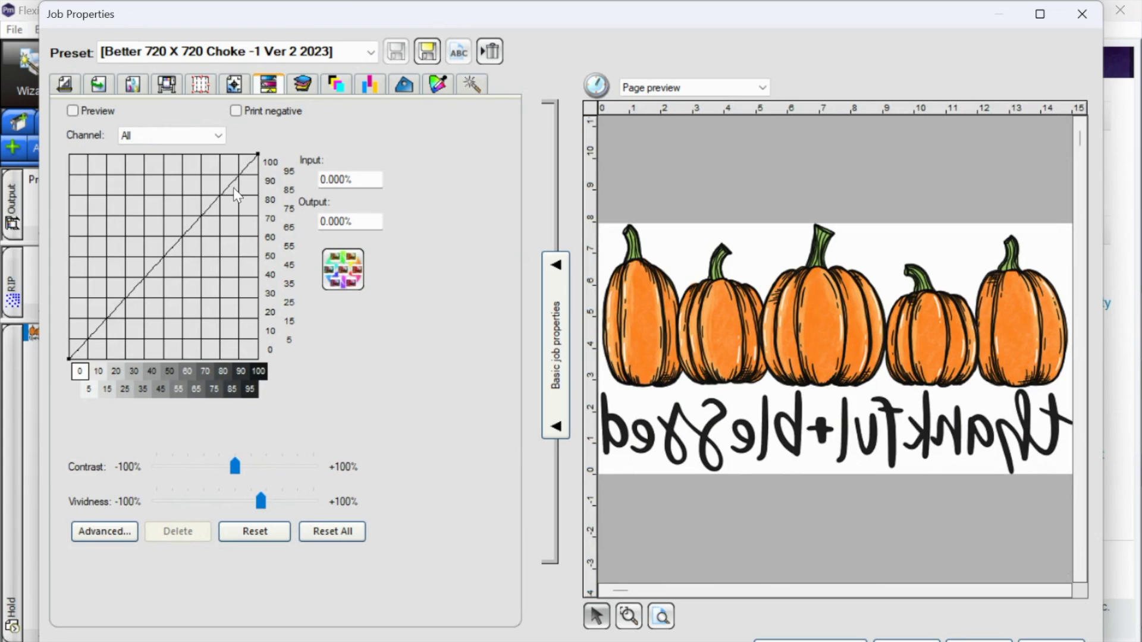
left_click(299, 85)
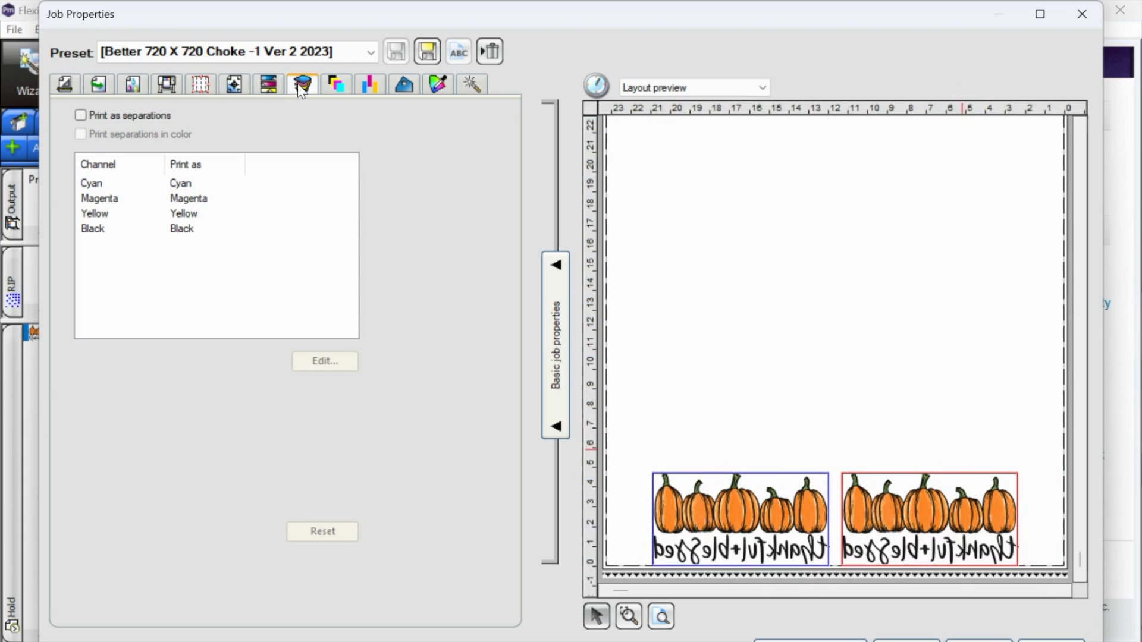
left_click(335, 88)
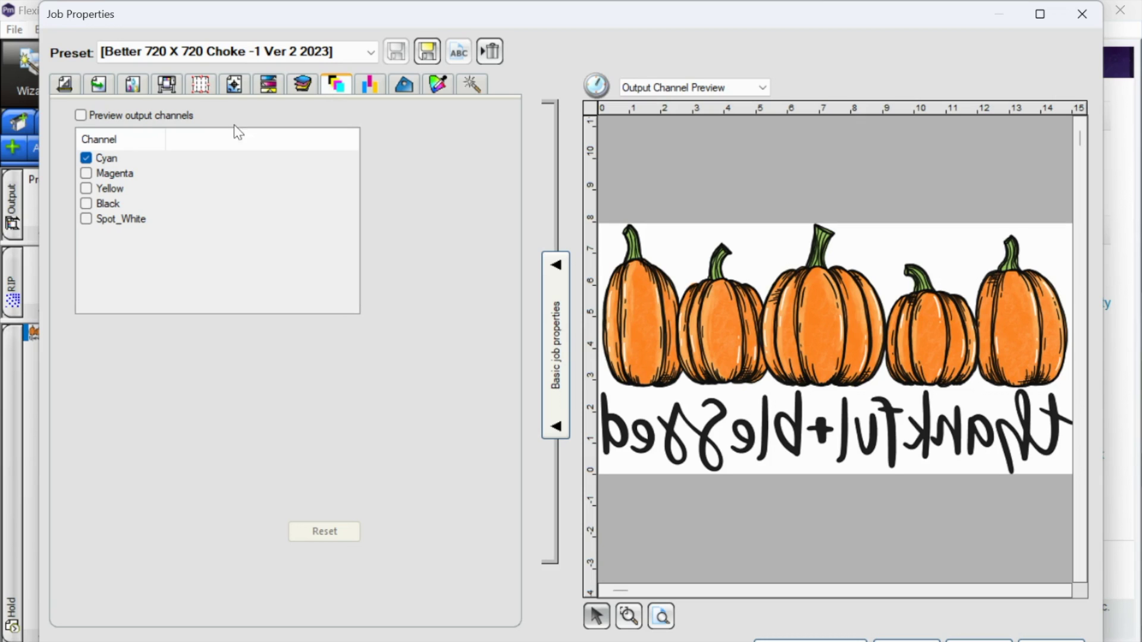
Turn on output channel preview and show the Spot_White underbase under the pumpkins and lettering
left_click(120, 114)
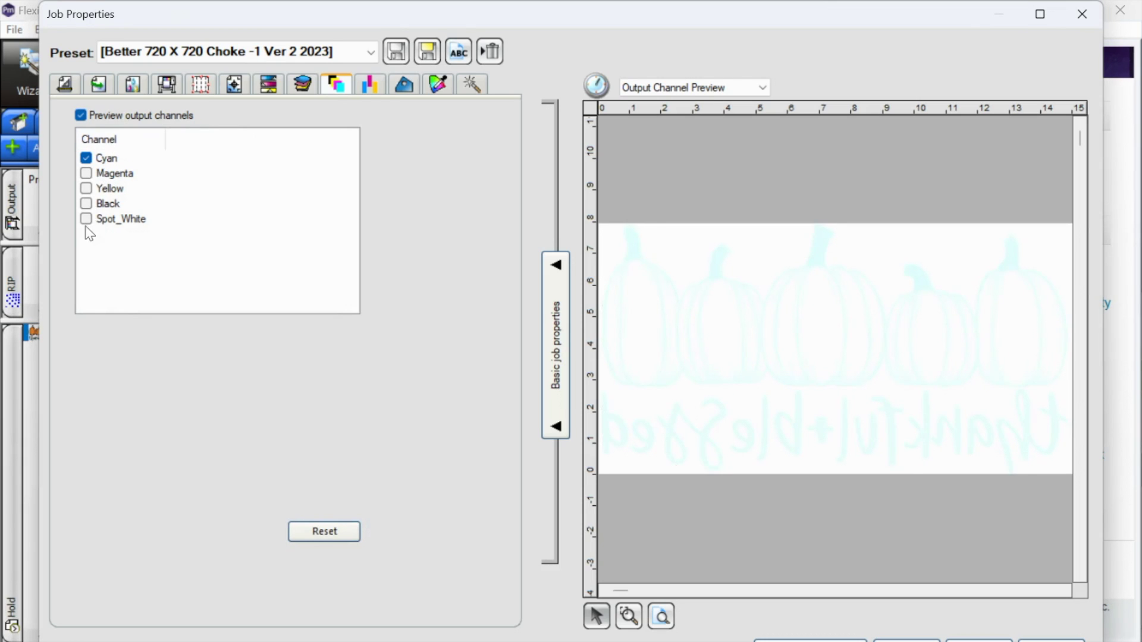
left_click(87, 219)
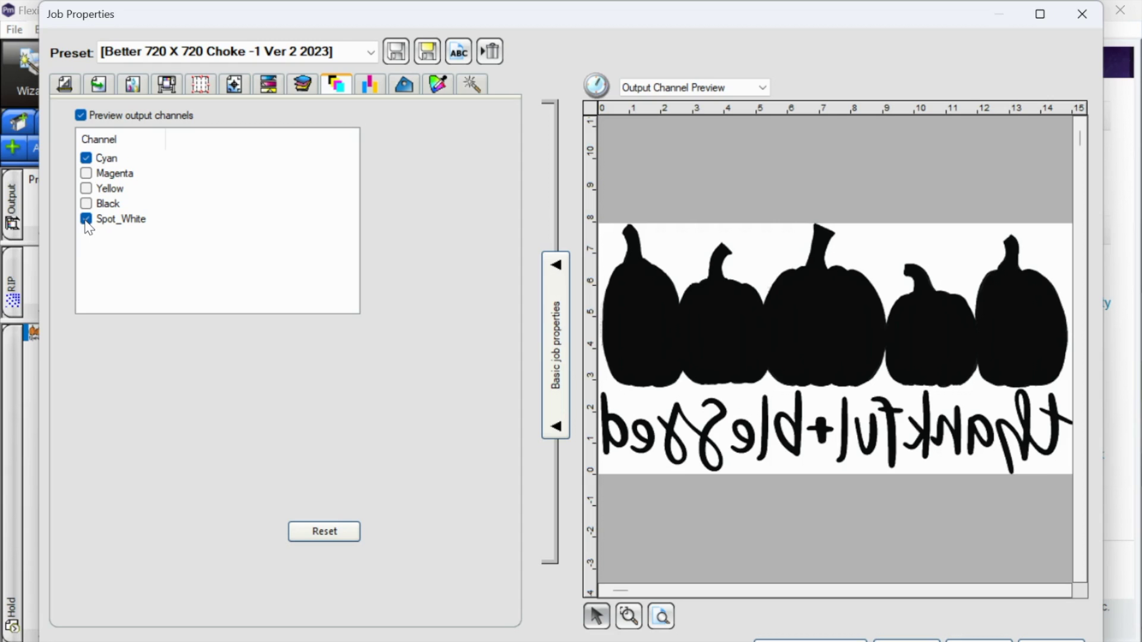
left_click(86, 219)
left_click(59, 80)
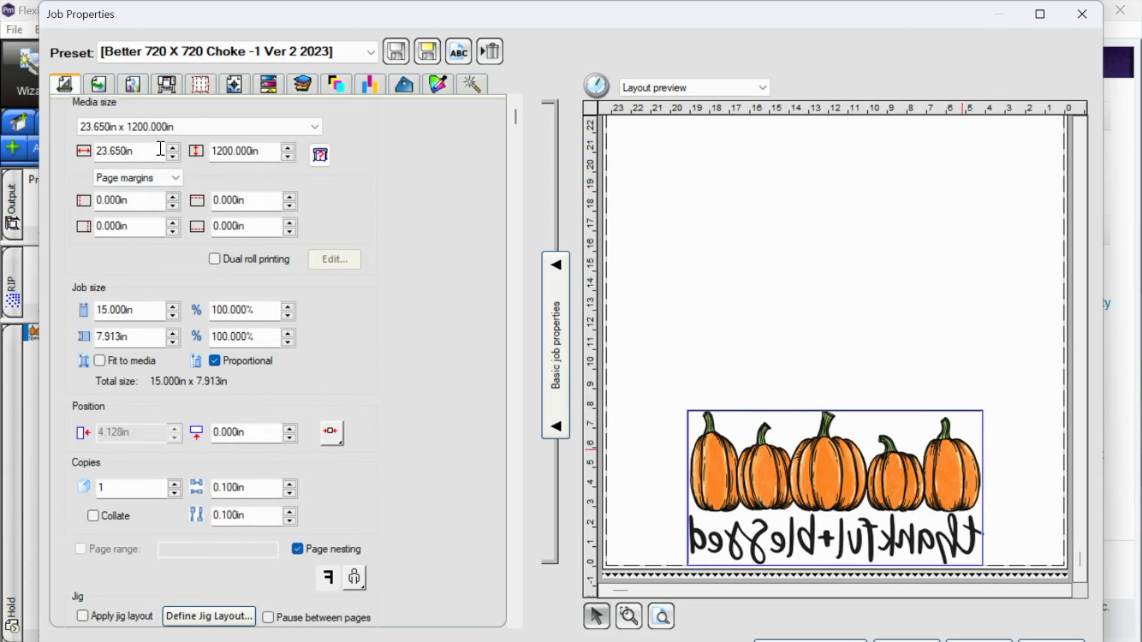
left_click(98, 84)
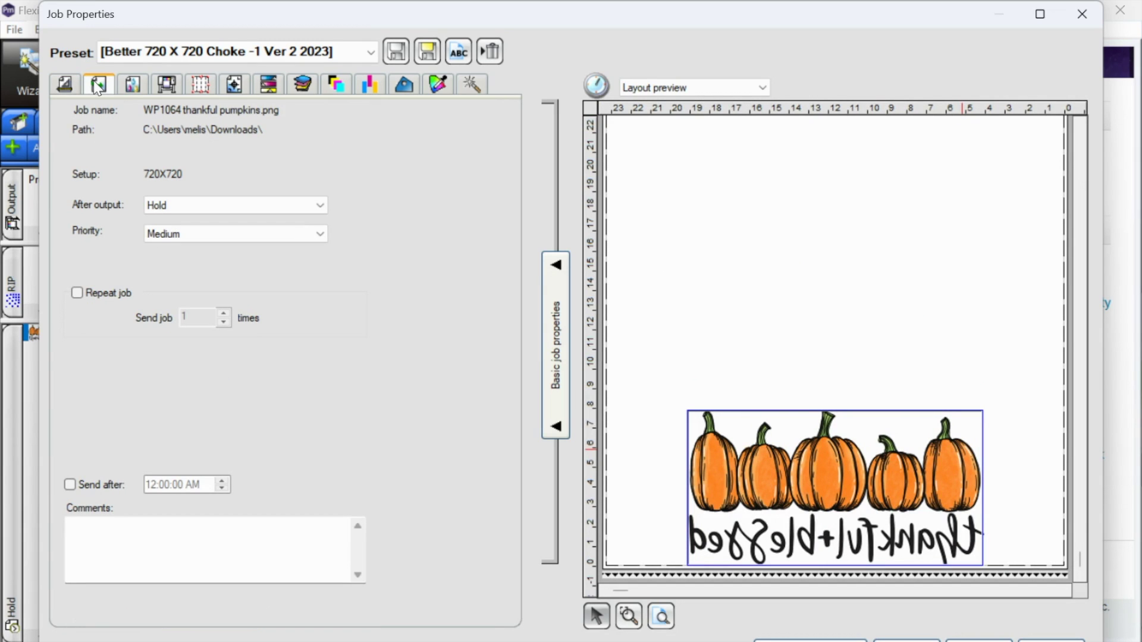
left_click(472, 83)
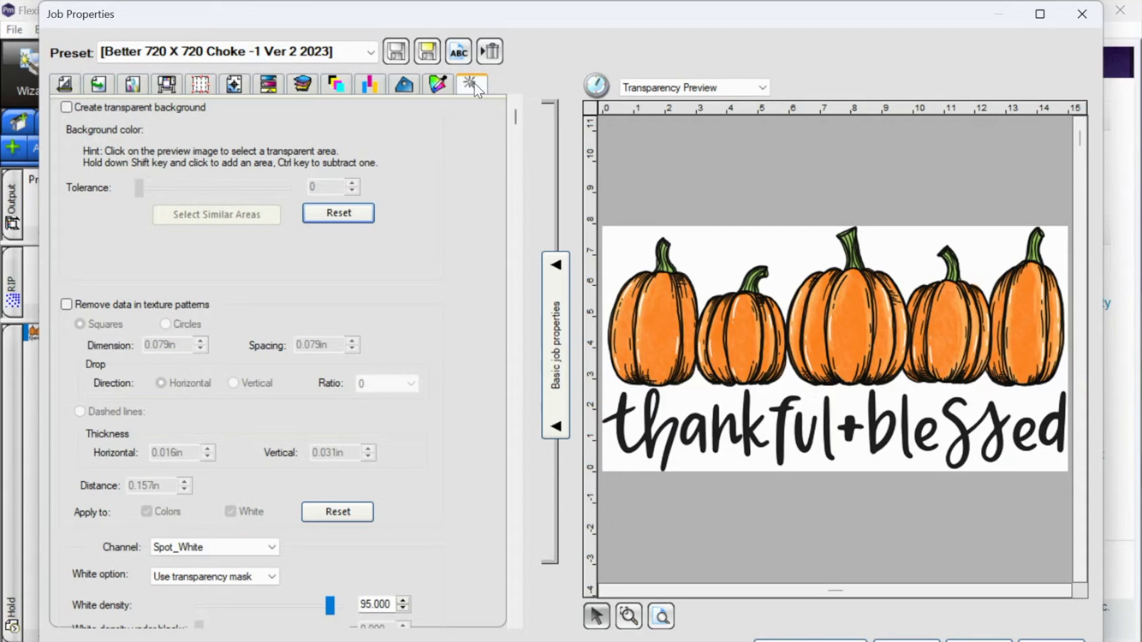
left_click(335, 86)
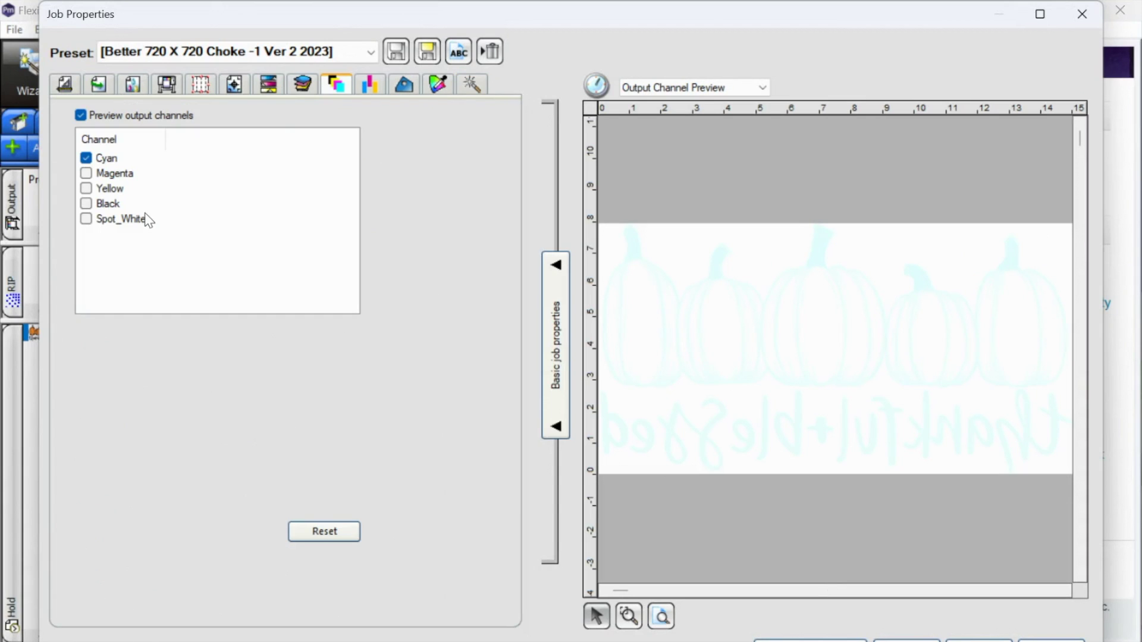
left_click(148, 221)
left_click(86, 219)
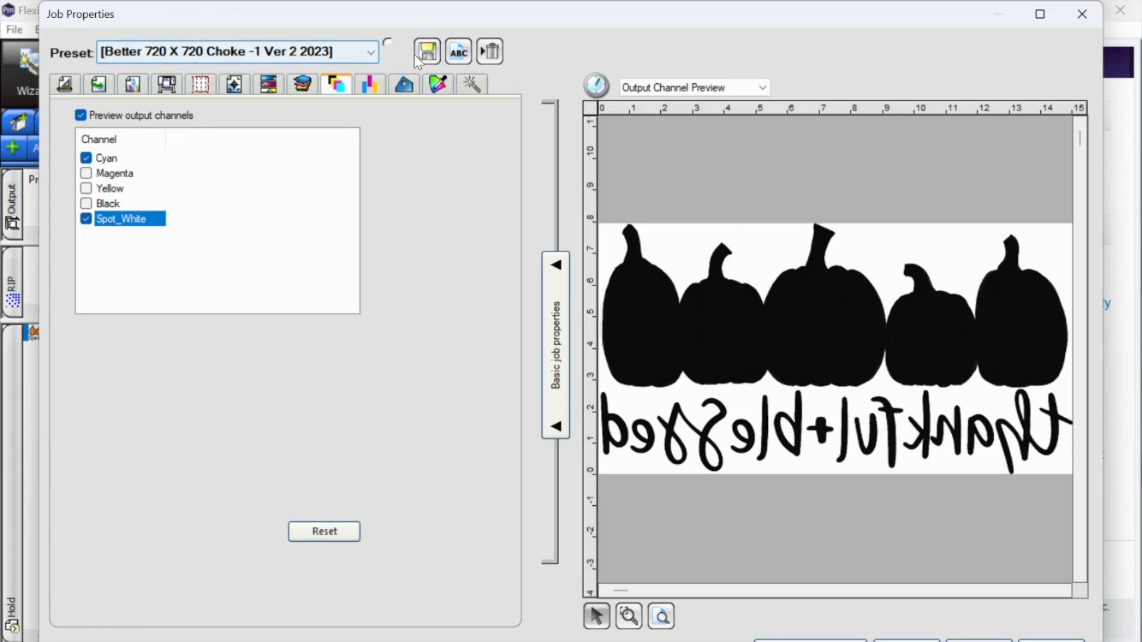
Keep the White option on Use transparency mask at 95.000 white density
left_click(470, 84)
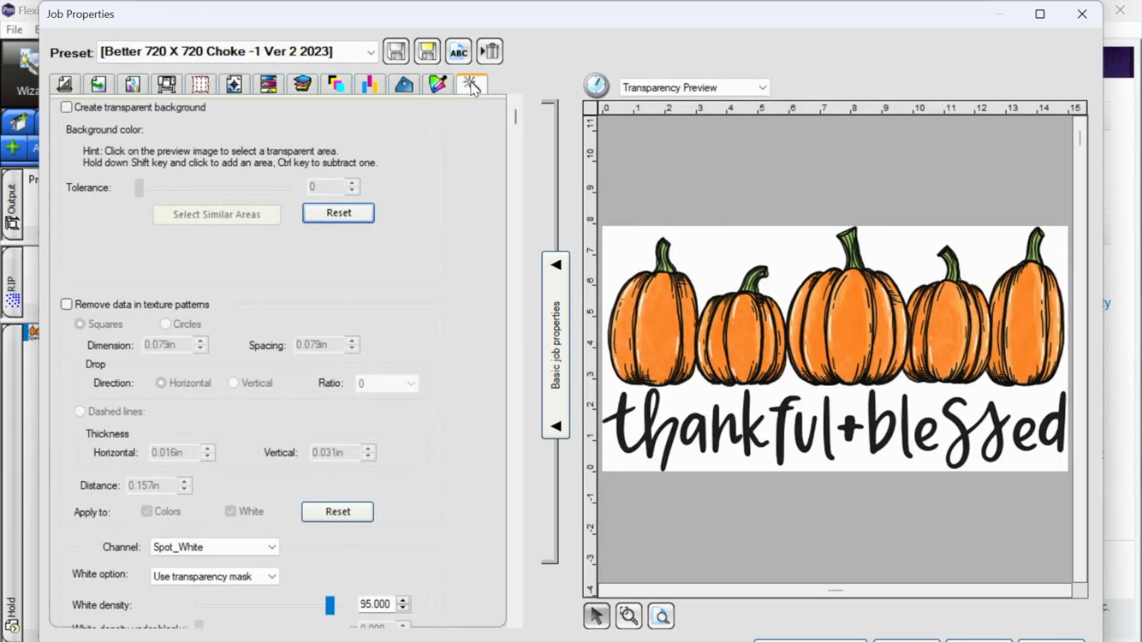
left_click(256, 573)
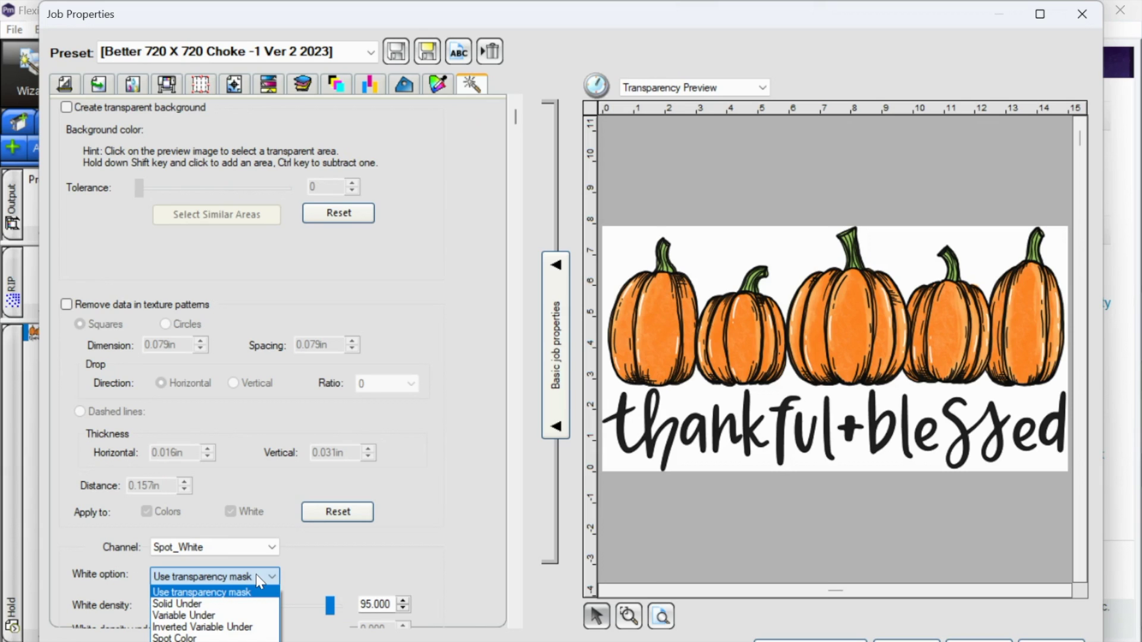
left_click(305, 569)
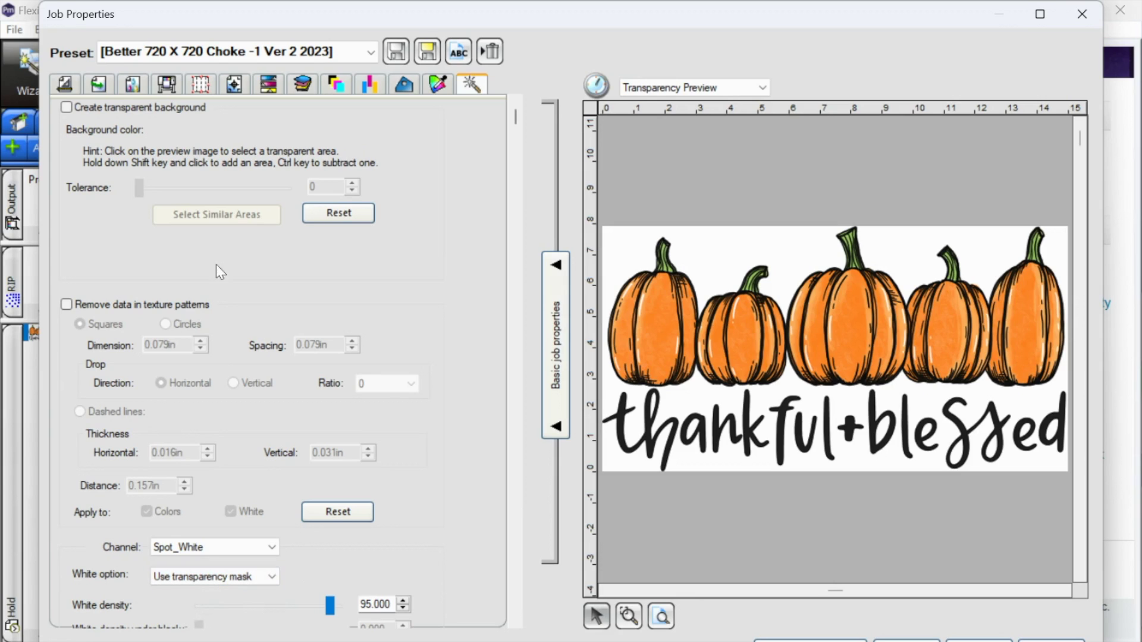
Set the job to 9 in wide with 2 copies spaced 0.5 in apart, and confirm with OK
left_click(64, 83)
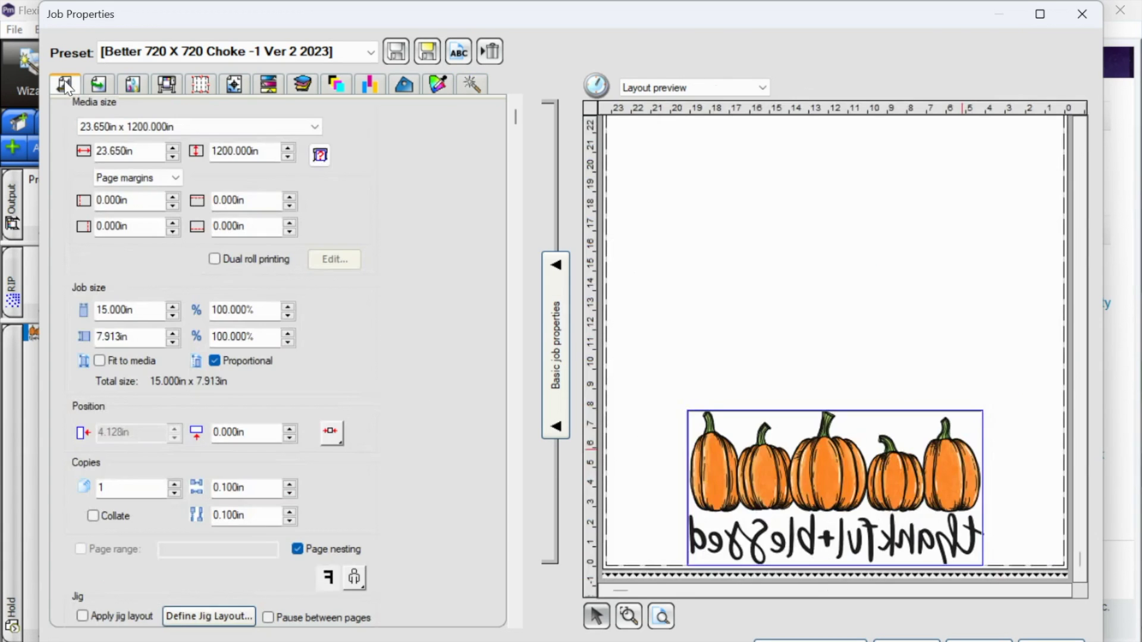
left_click(740, 487)
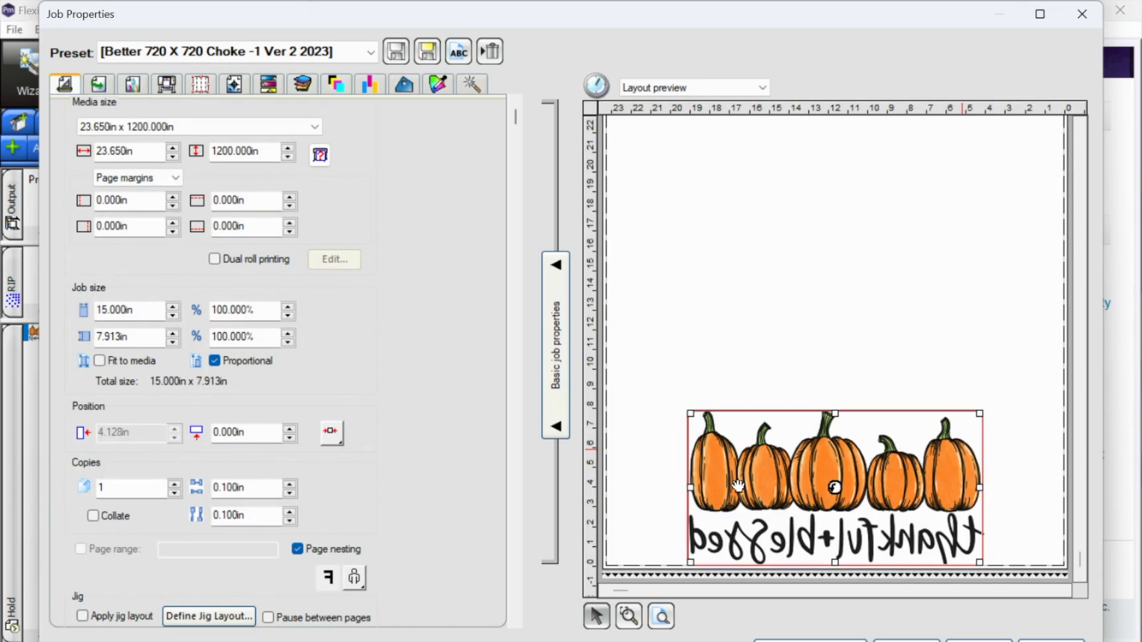
double_click(131, 313)
type("9")
key("Return")
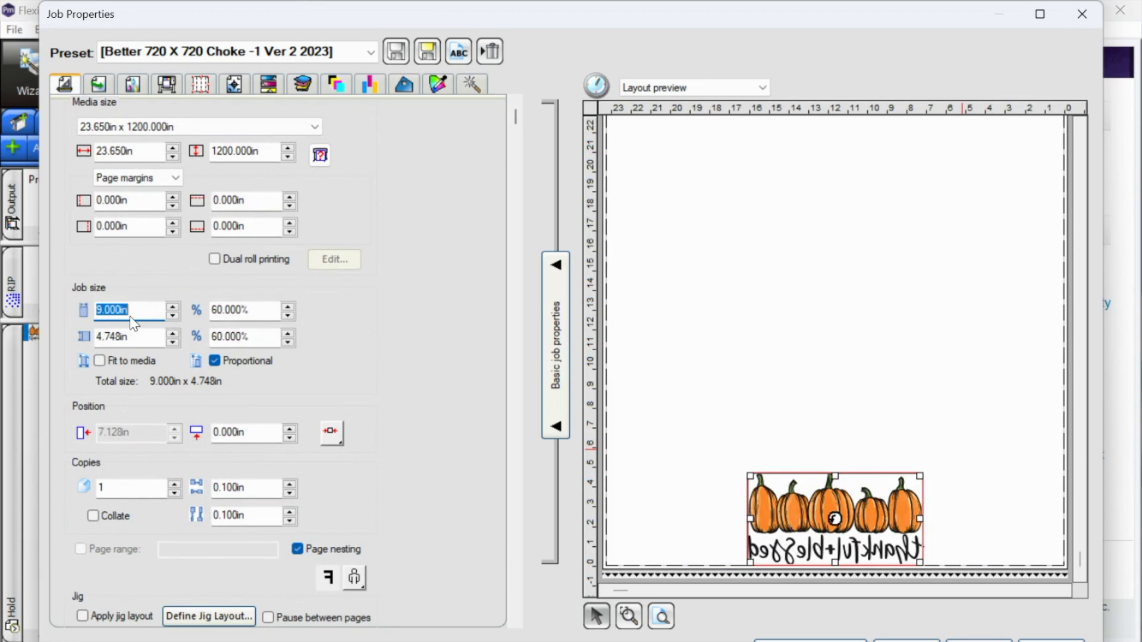
left_click(173, 483)
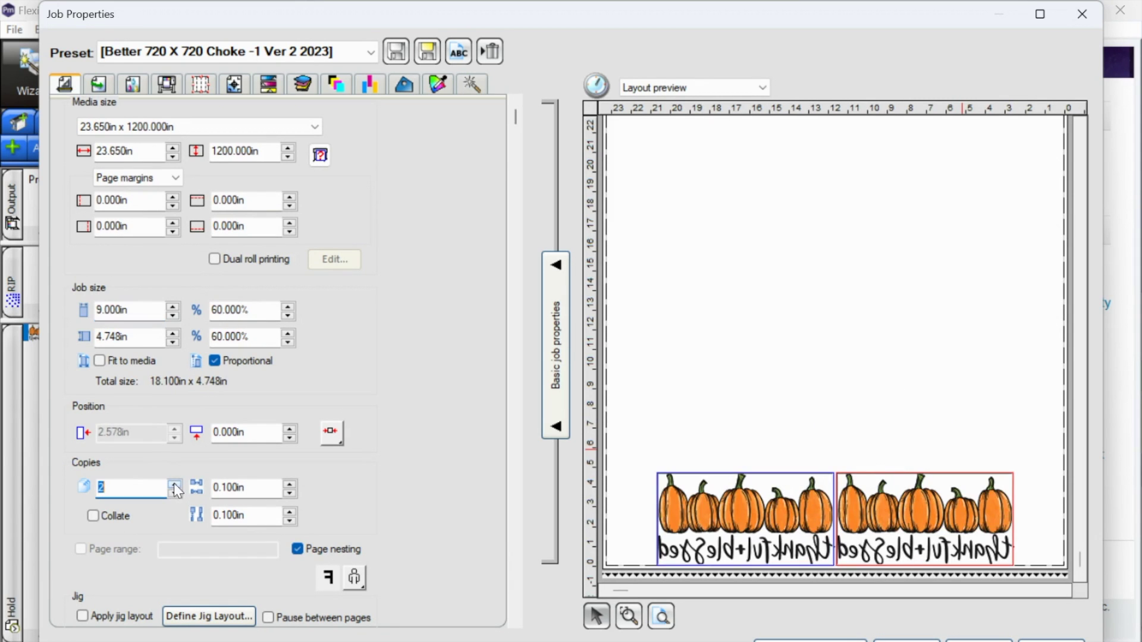
left_click(289, 481)
left_click(289, 481)
left_click(289, 481)
left_click(289, 482)
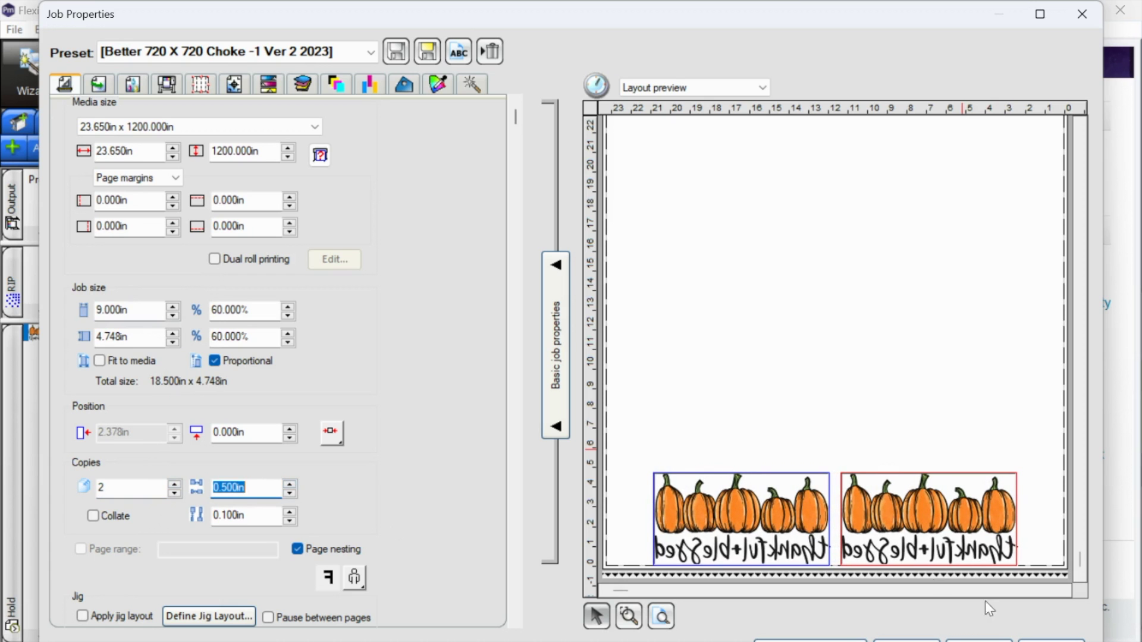
left_click(980, 638)
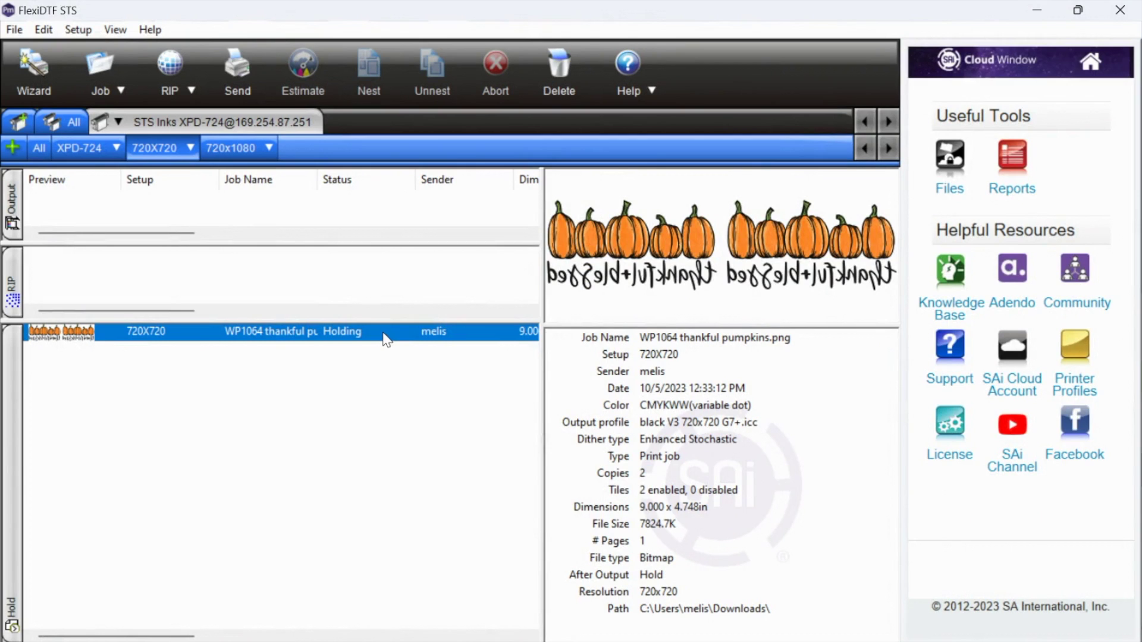
Send the held pumpkin job to the XPD-724 printer
left_click(239, 73)
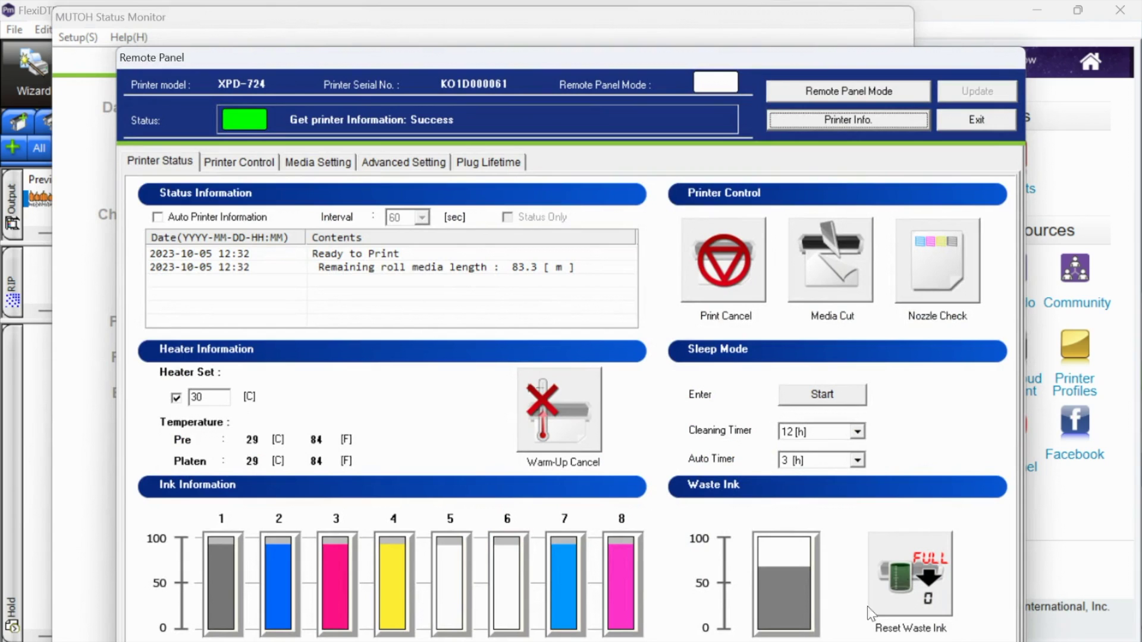
Confirm the printer is ready on the Remote Panel, then bring the FlexiDTF STS job queue forward
left_click(929, 607)
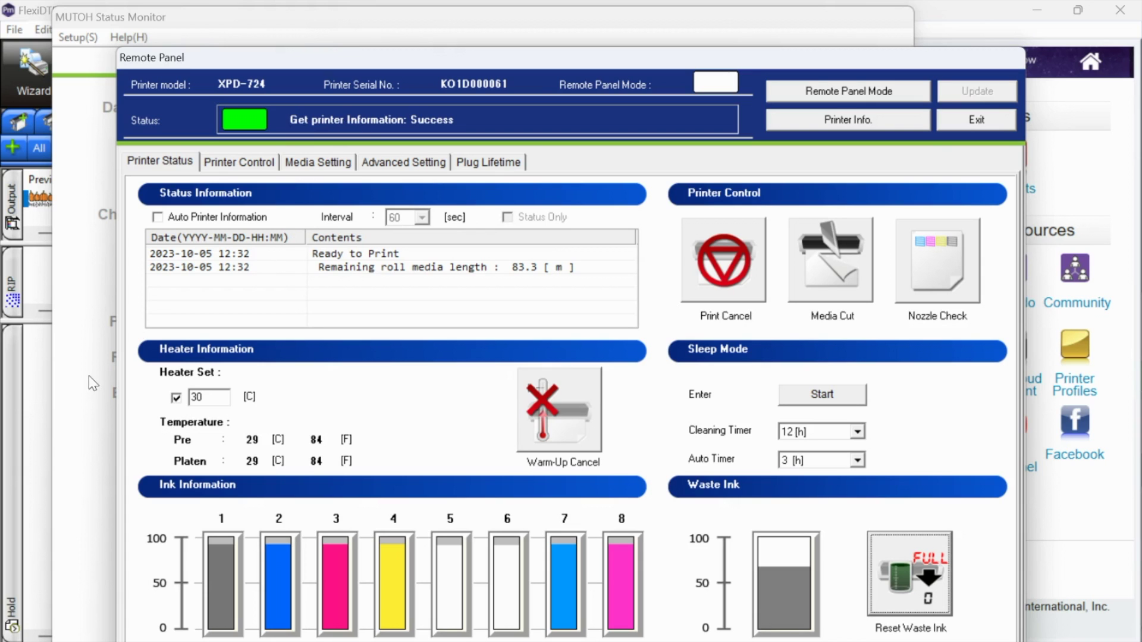
left_click(37, 408)
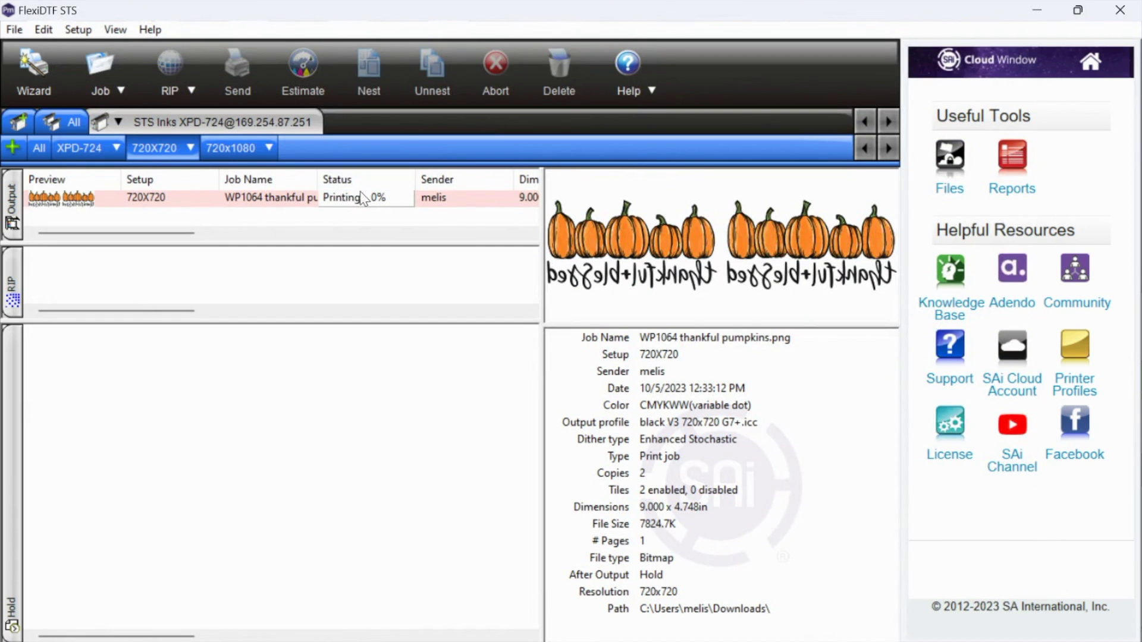
Select the printing pumpkins job to watch its progress, then close the printer's remote panel
left_click(296, 201)
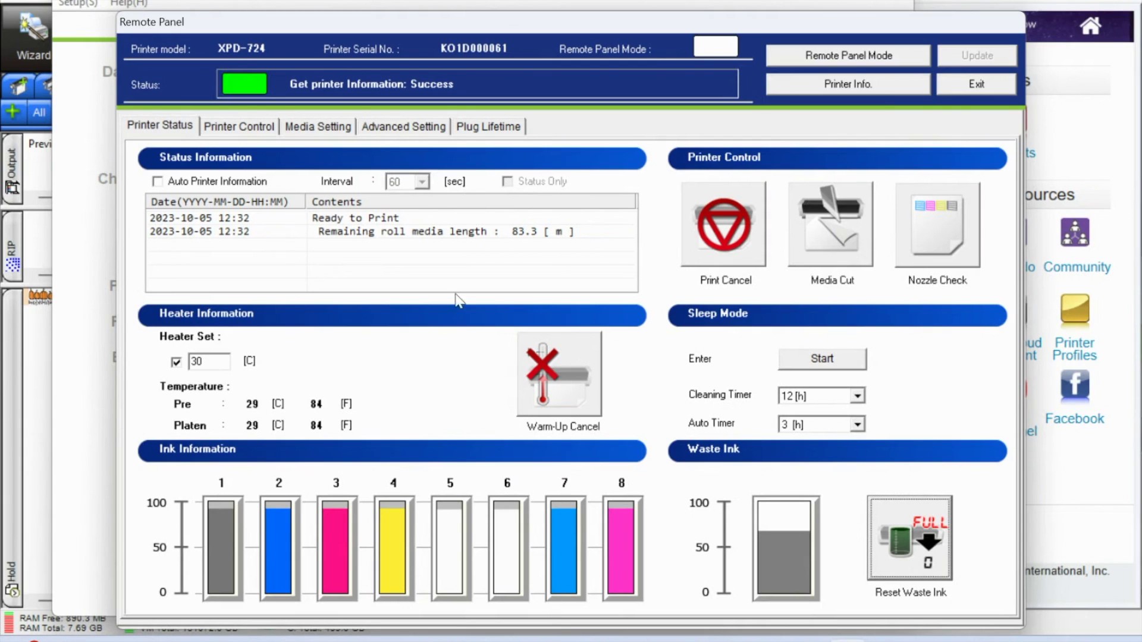
left_click(976, 87)
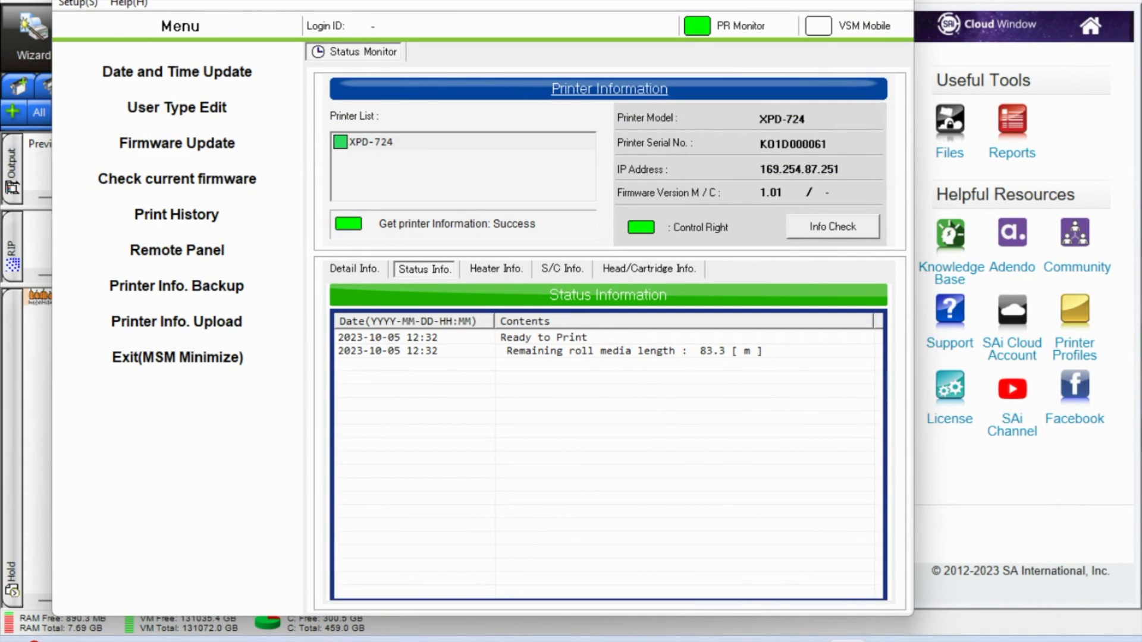
Reopen the Remote Panel and run Media Cut, confirming with Yes
left_click(138, 258)
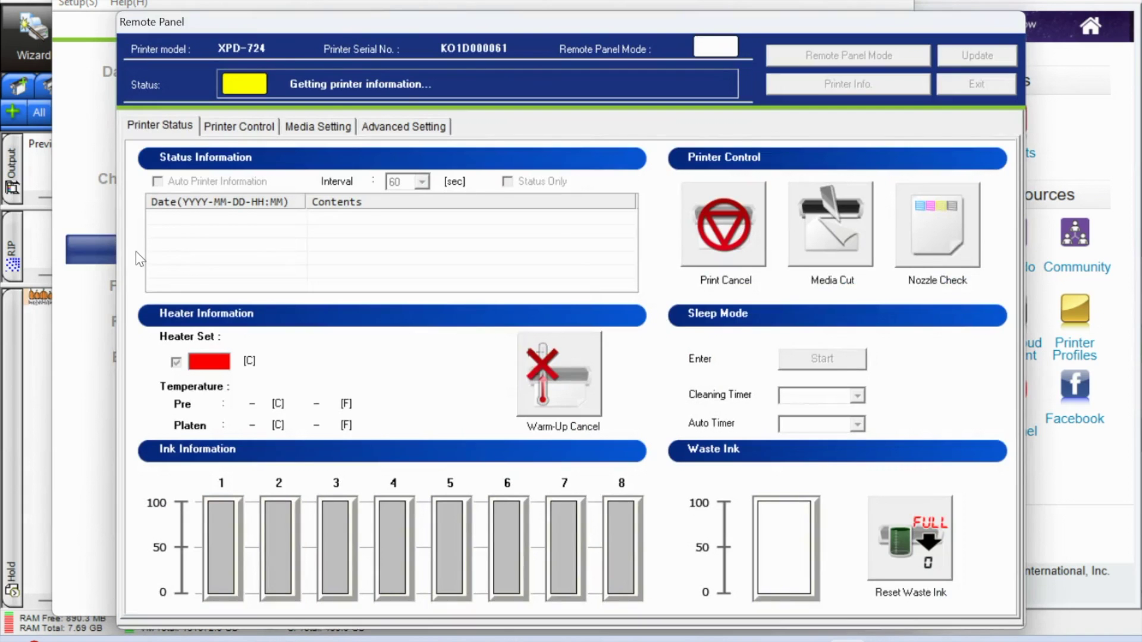
left_click(831, 240)
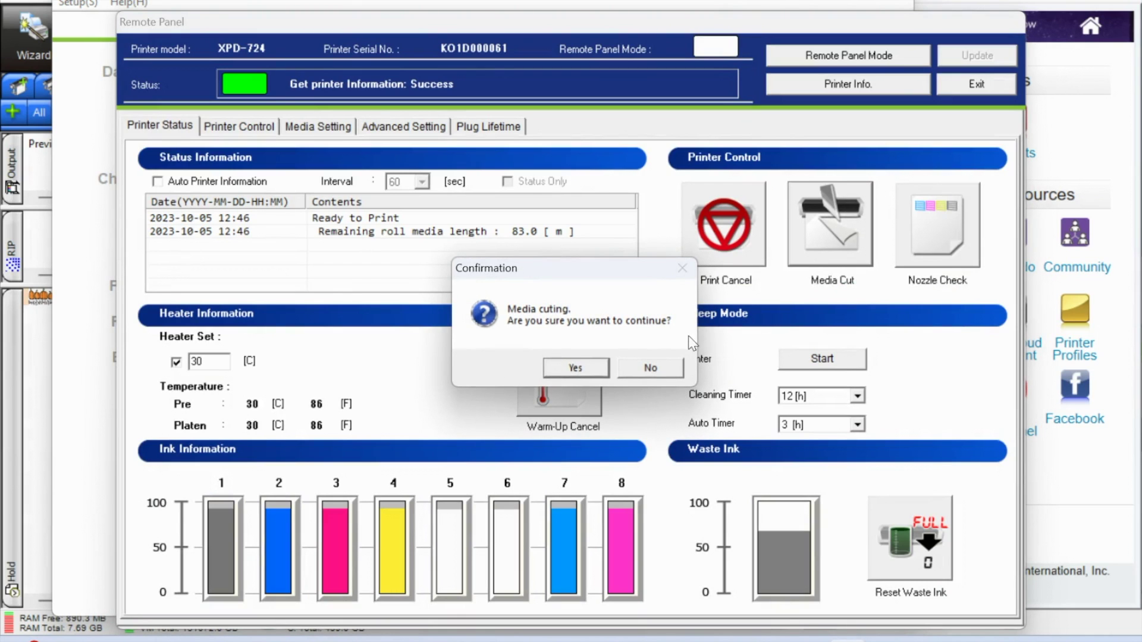
left_click(553, 367)
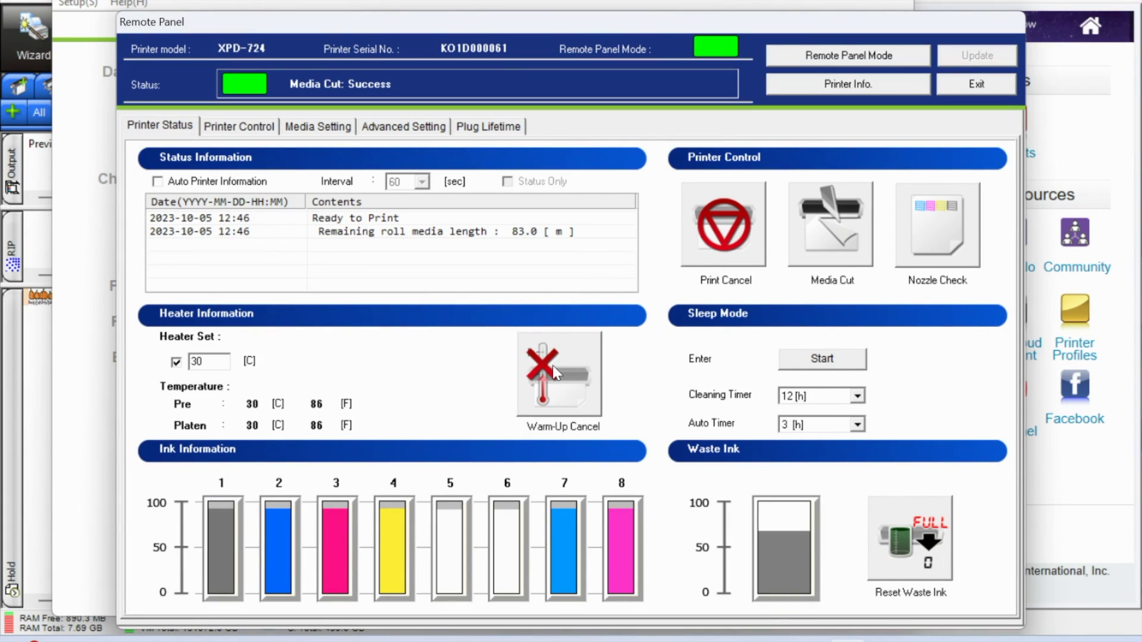